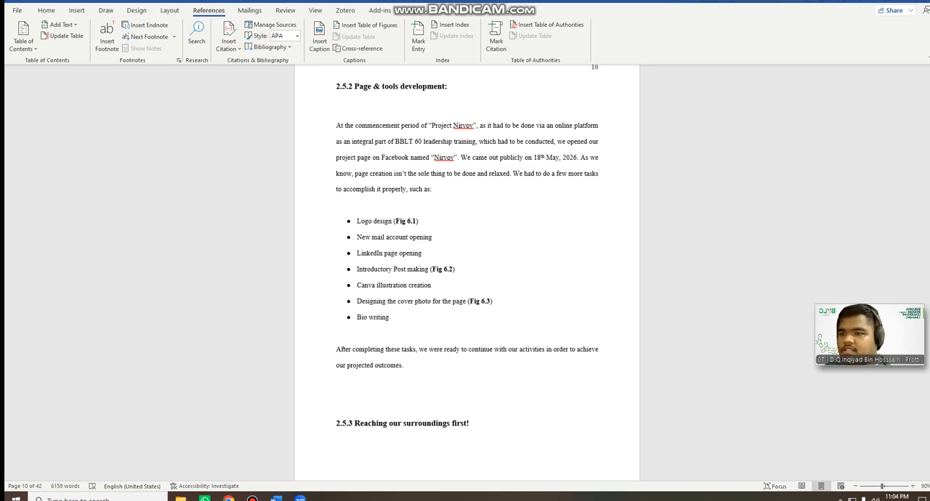
Step: Highlight the phrase "BBLT 60 leadership training" in turquoise in the opening paragraph of section 2.5.2
click(337, 205)
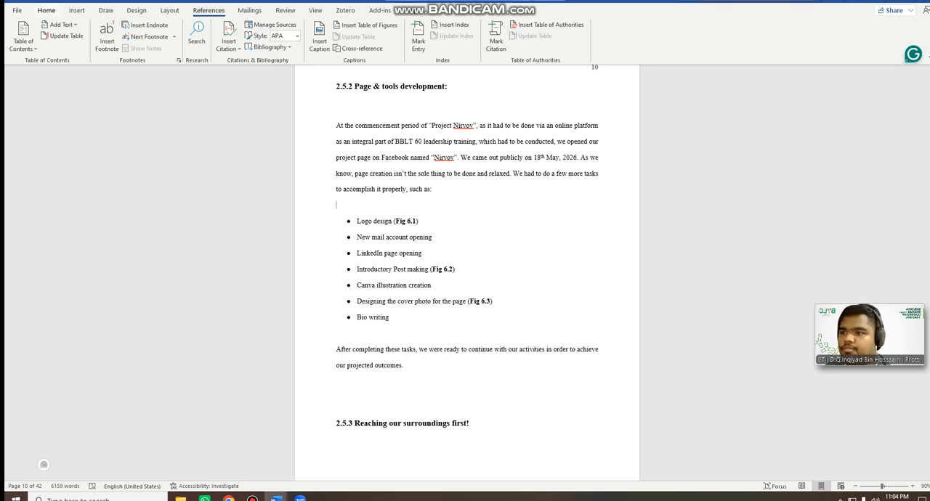
click(46, 10)
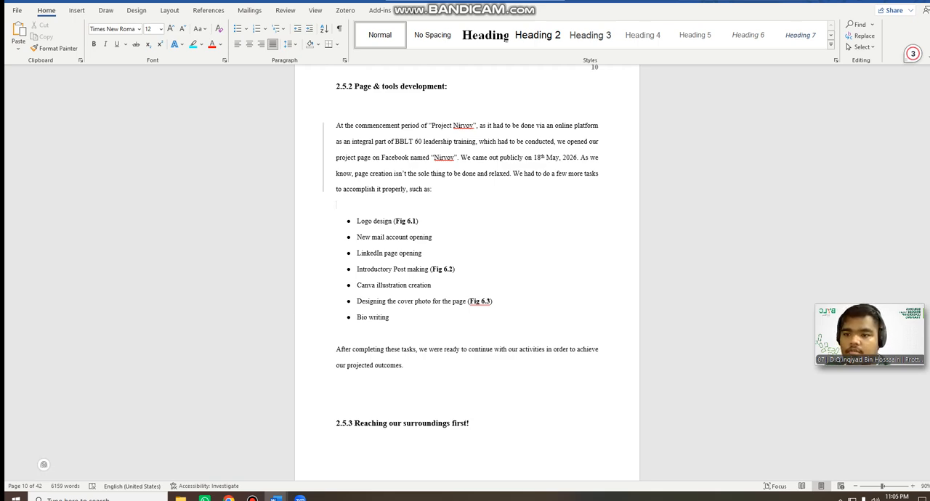
drag(394, 142, 475, 142)
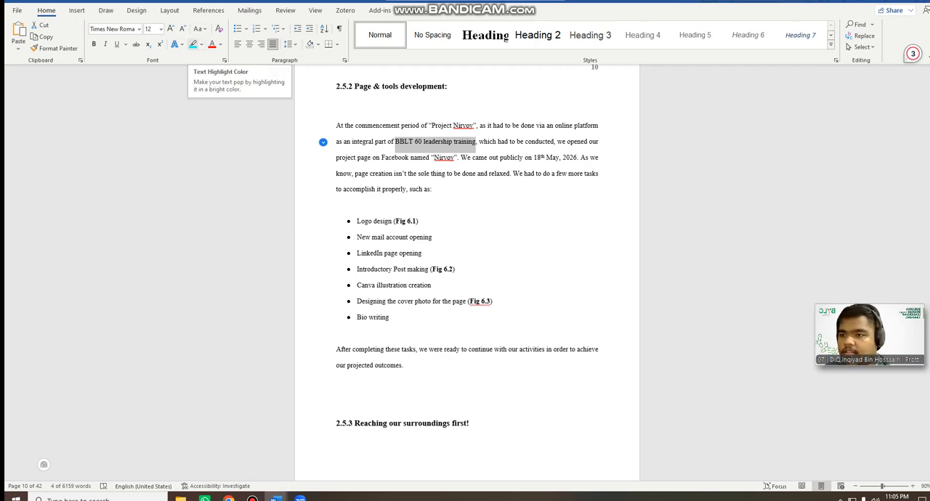
click(193, 44)
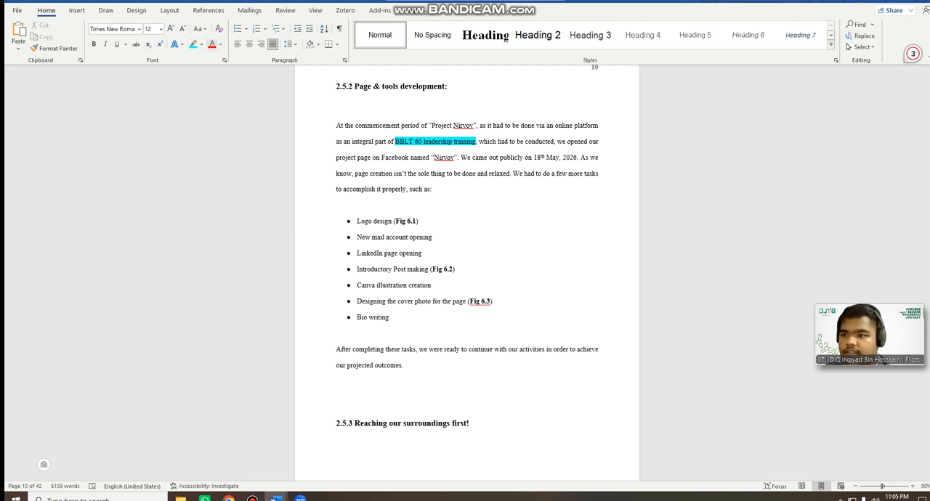
click(201, 44)
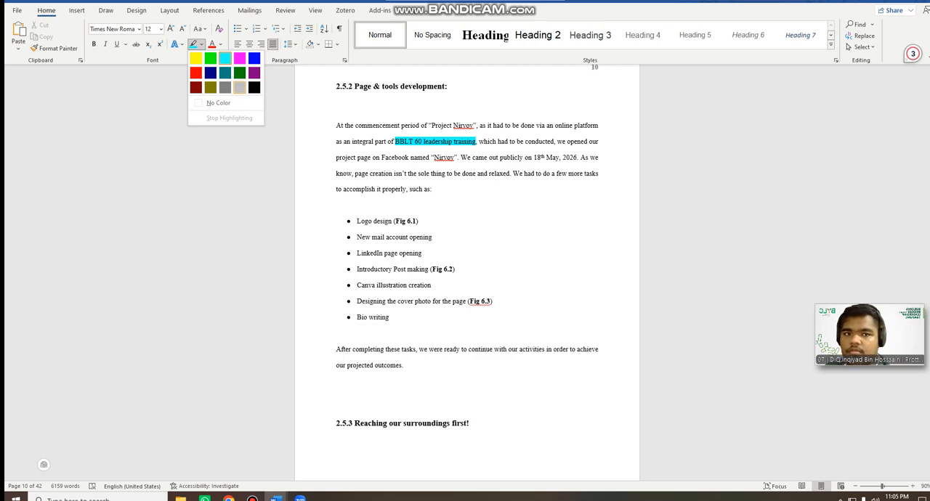
key(Escape)
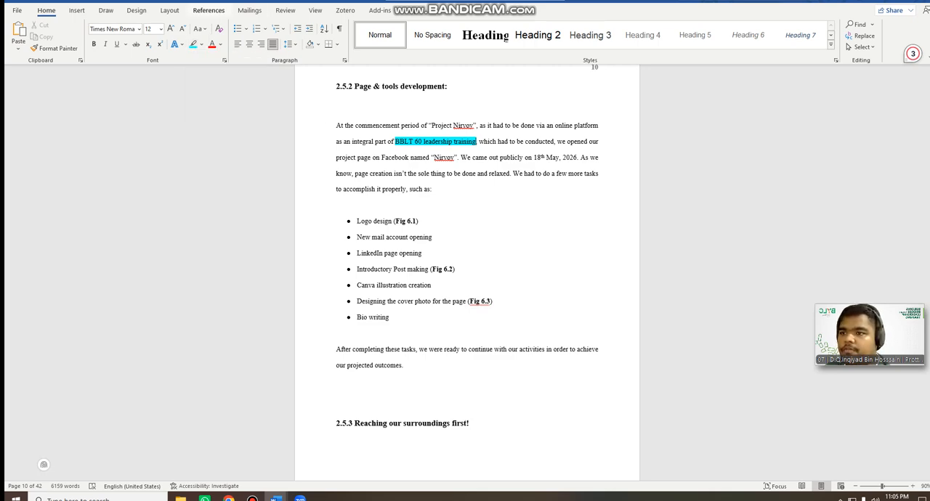
Step: Set the document's page size to A4, 8.27" x 11.69"
click(169, 10)
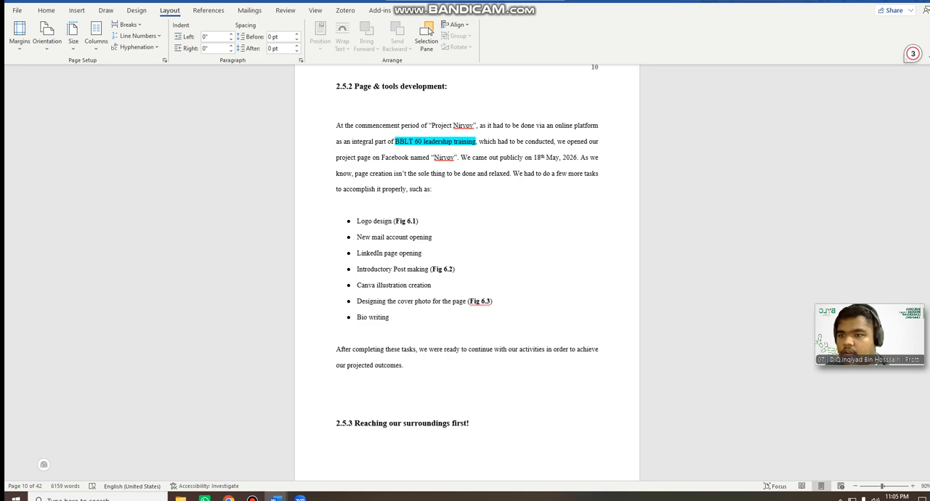
click(72, 40)
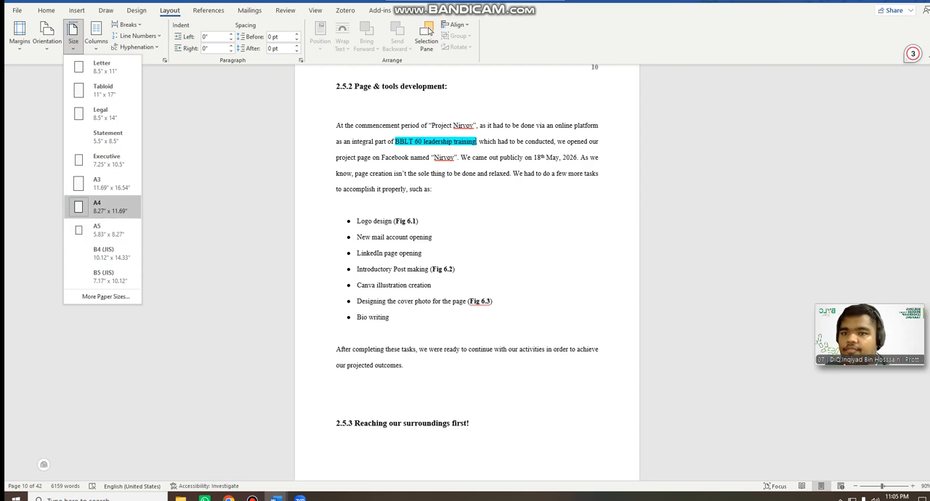
click(102, 207)
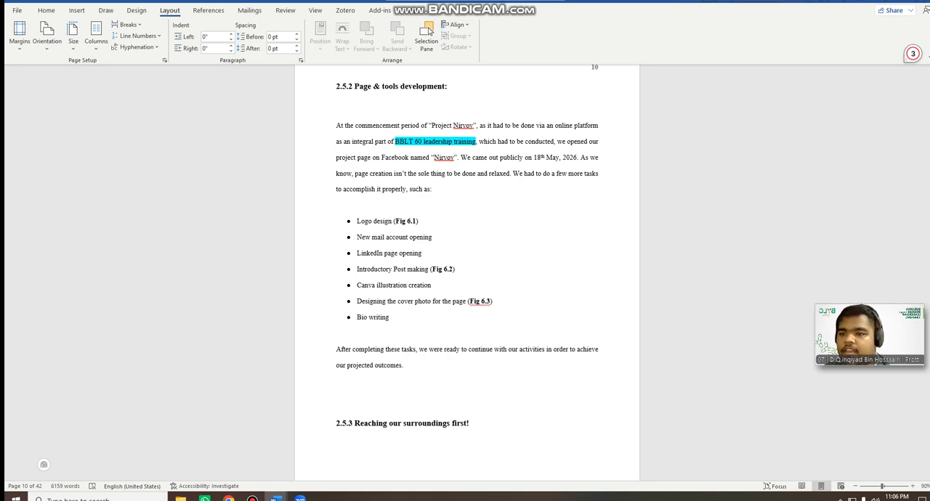
key(BackSpace)
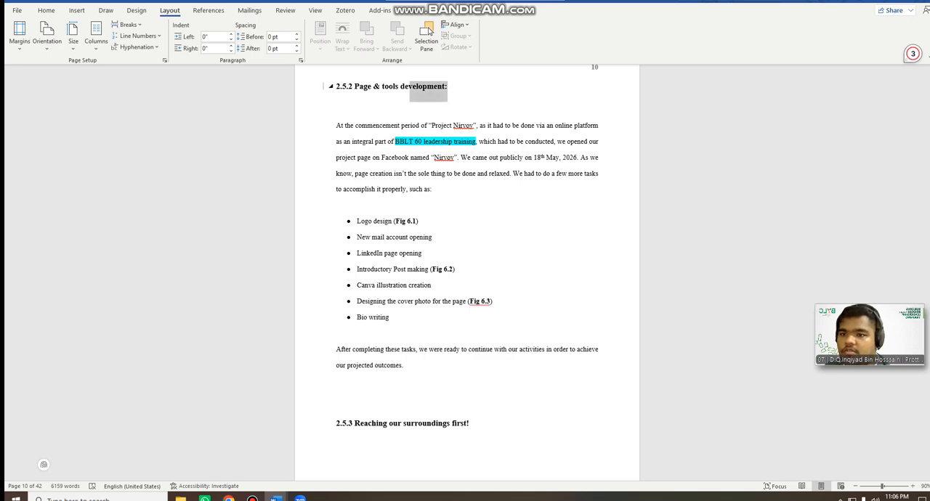
click(208, 10)
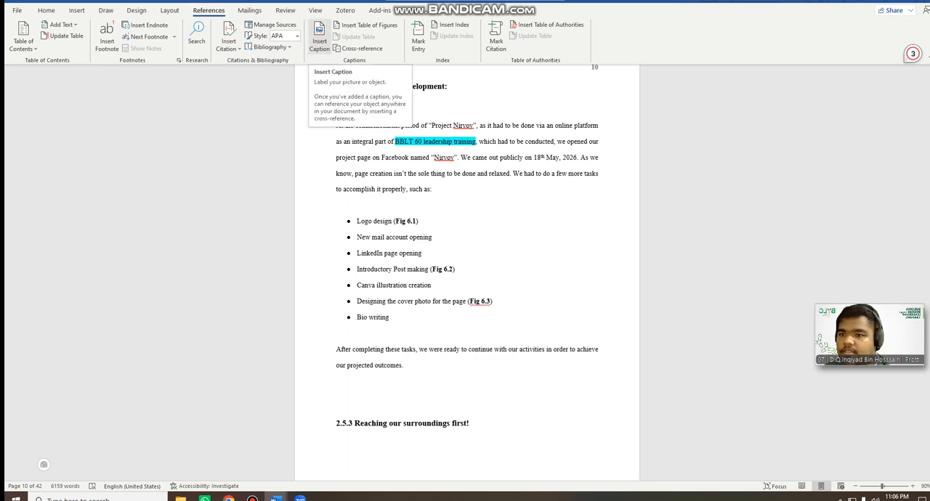
click(320, 33)
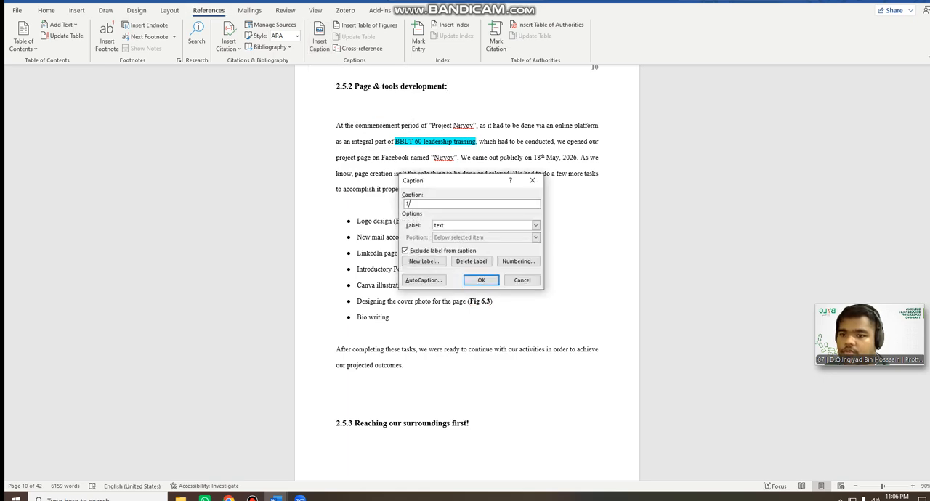
click(532, 181)
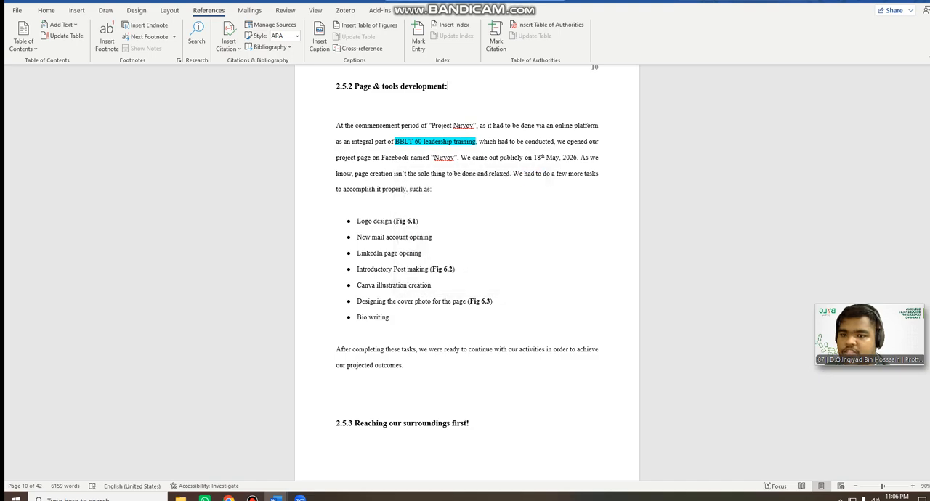
Step: Insert the caption "1.3" below the Fig 3.3 label on page 23, with the label excluded from the caption
scroll(533, 181, down, 15)
scroll(466, 273, down, 15)
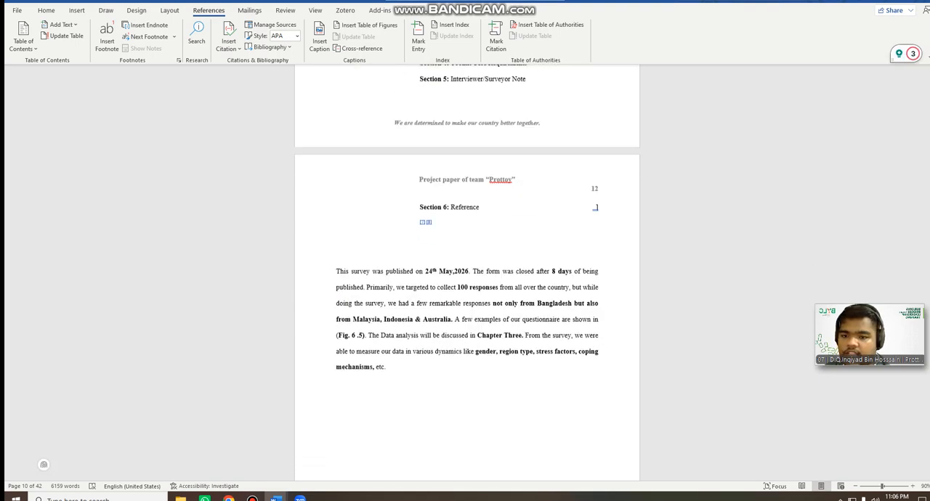
drag(928, 189, 928, 282)
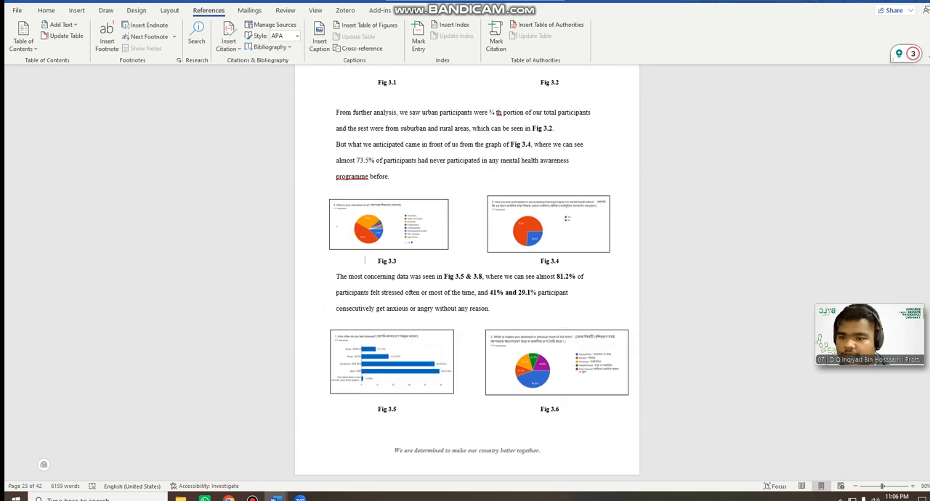
click(365, 260)
drag(378, 262, 397, 262)
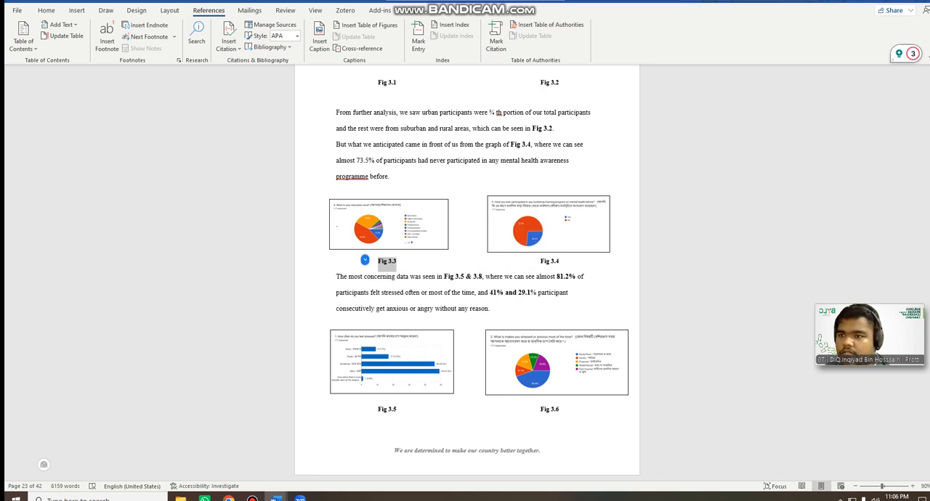
click(319, 38)
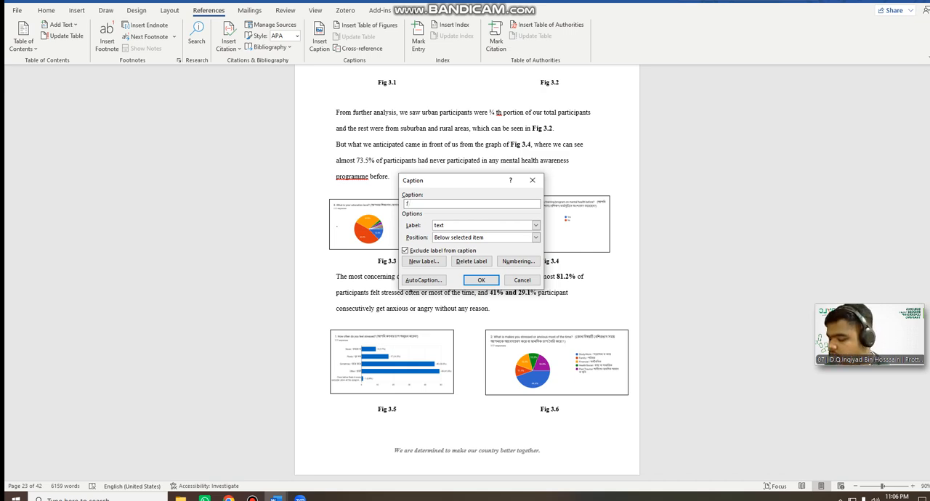
text(.3)
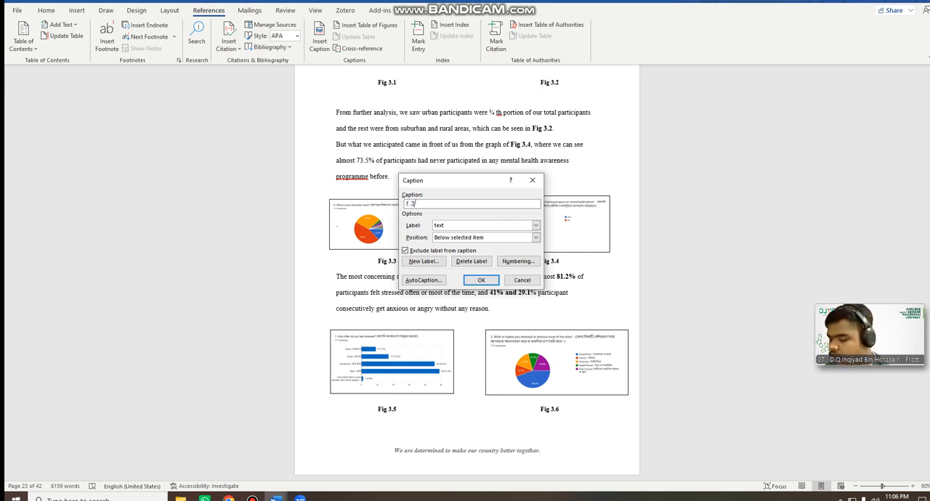
key(Return)
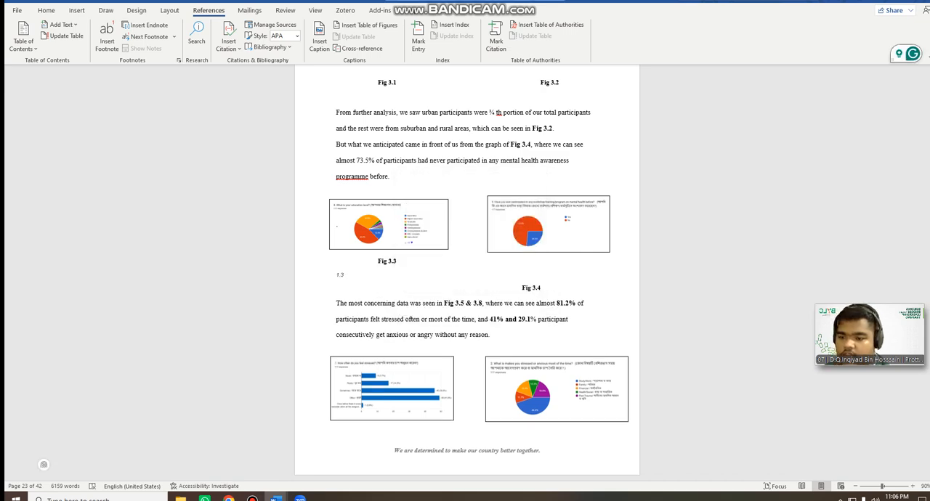
Step: Delete the bold "Fig 3.3" label so that the "1.3" caption takes its place under the chart
double_click(340, 276)
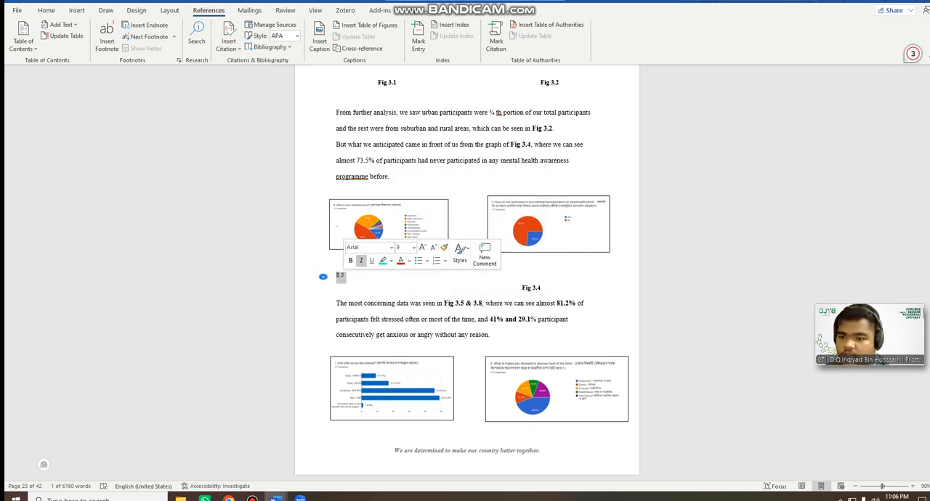
click(365, 263)
triple_click(365, 262)
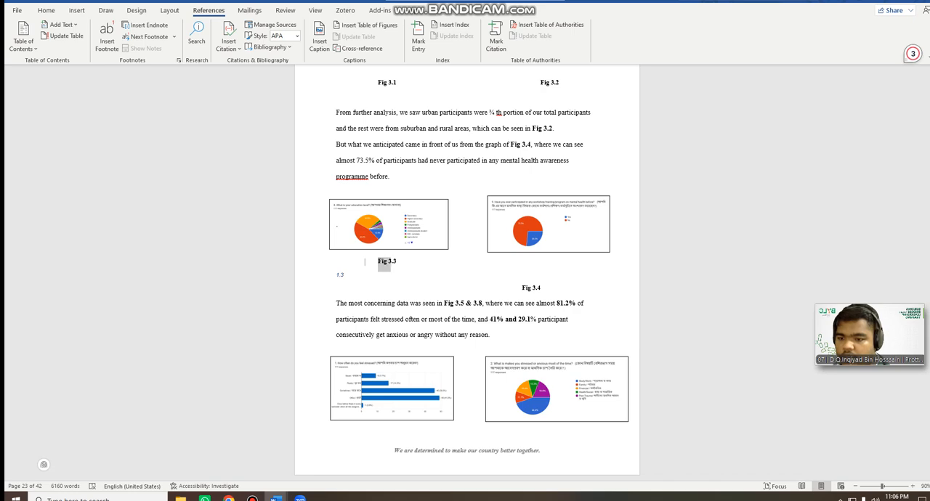
key(BackSpace)
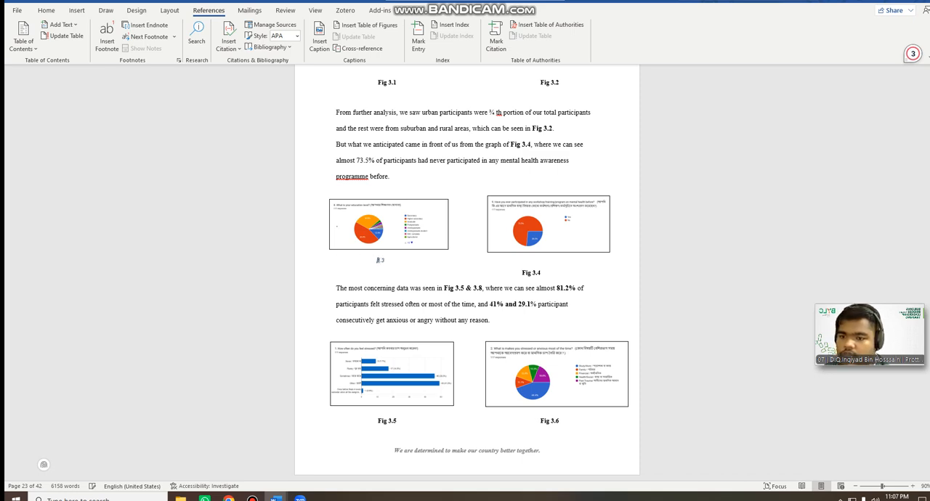
click(419, 289)
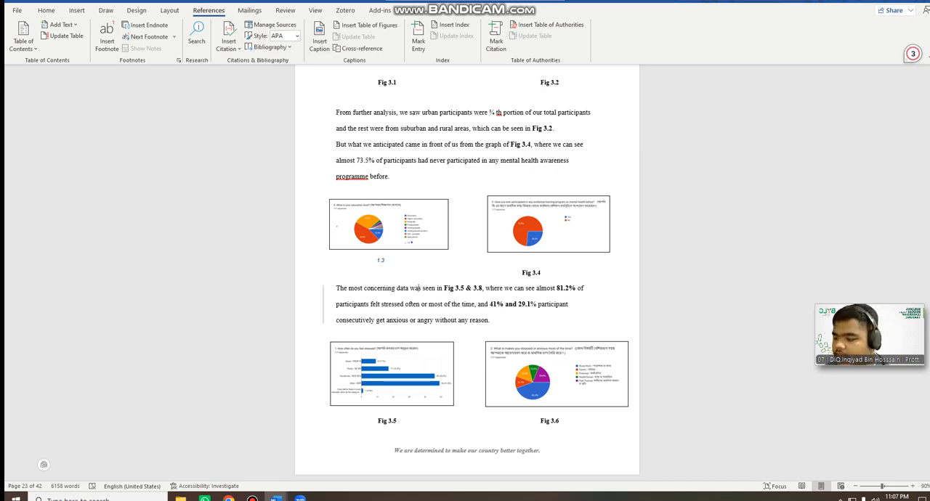
Step: Insert the dancing woman illustration from the device's Pictures folder above the Project Nirvoy cover image on page 36
scroll(418, 473, up, 6)
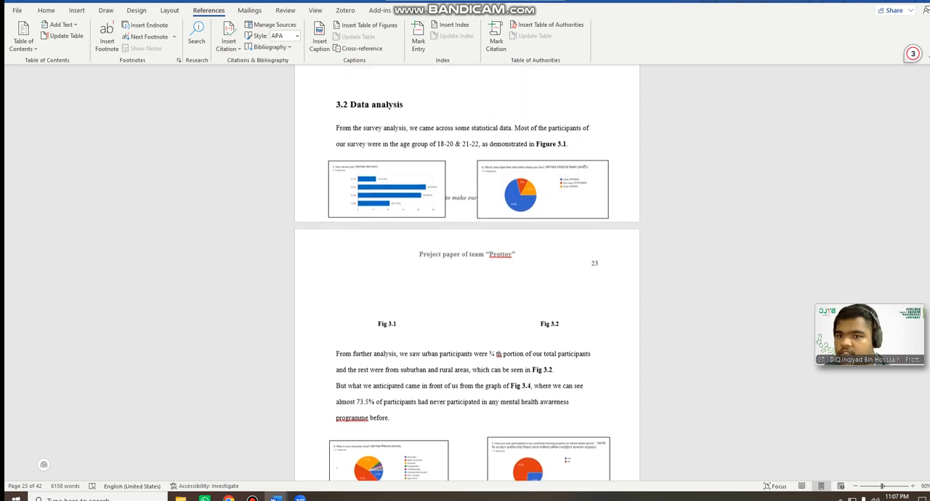
click(77, 11)
scroll(465, 291, up, 4)
scroll(465, 291, up, 6)
scroll(465, 290, down, 10)
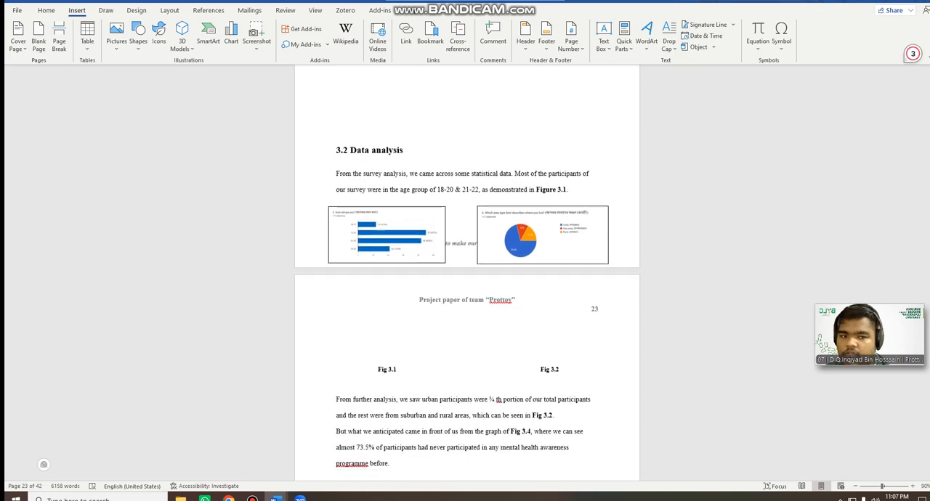
scroll(465, 291, down, 2)
drag(928, 286, 929, 407)
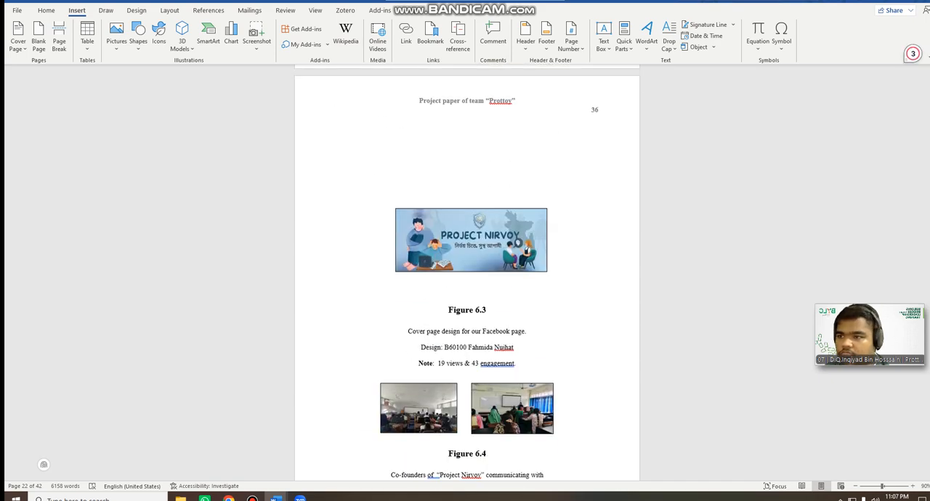
click(467, 175)
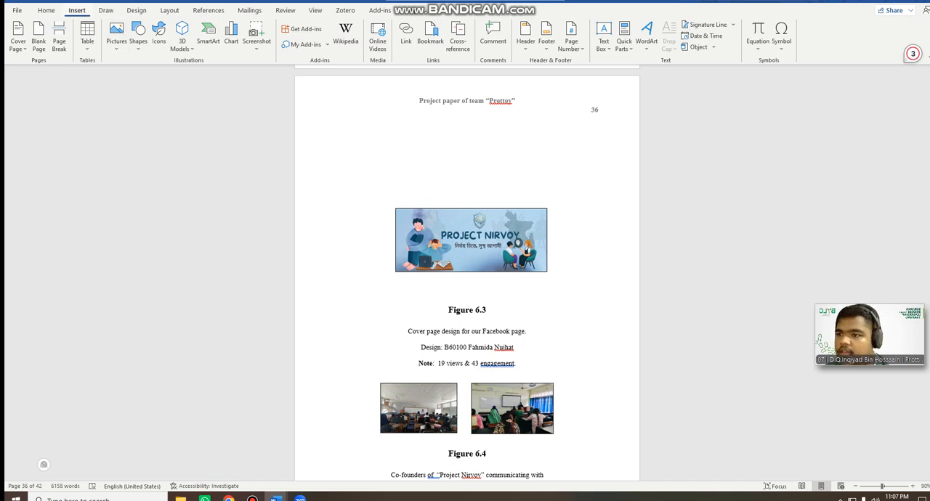
click(116, 37)
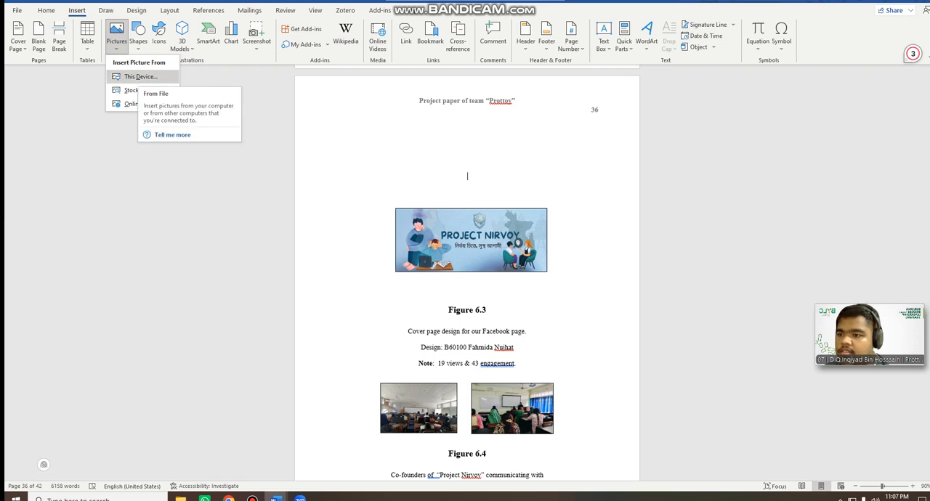
click(139, 77)
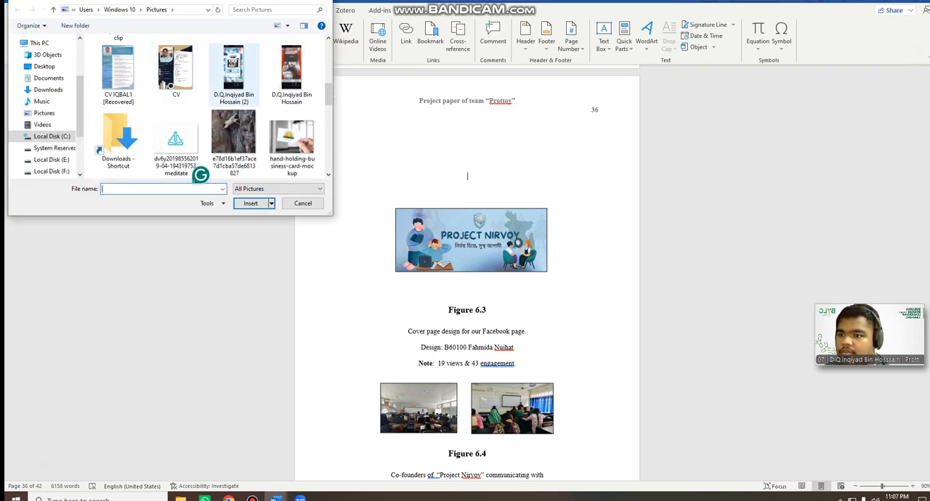
scroll(286, 131, up, 1)
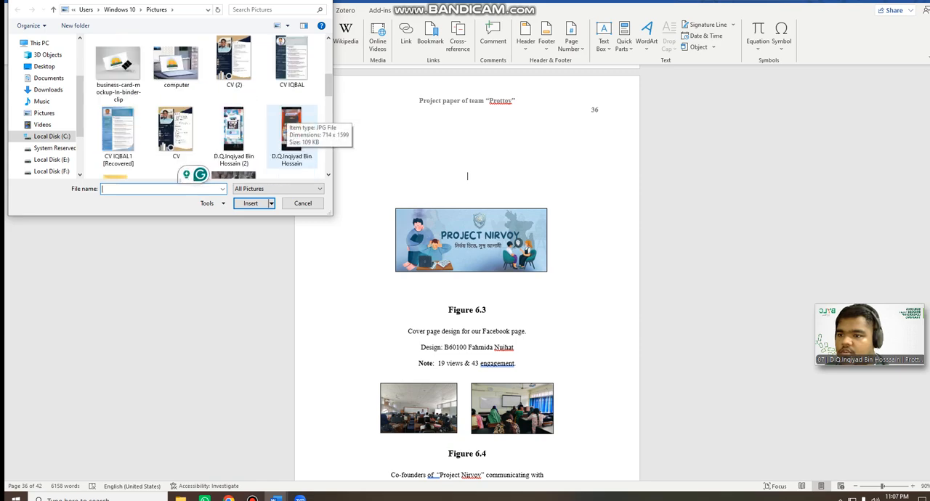
scroll(287, 122, up, 1)
click(291, 67)
click(250, 203)
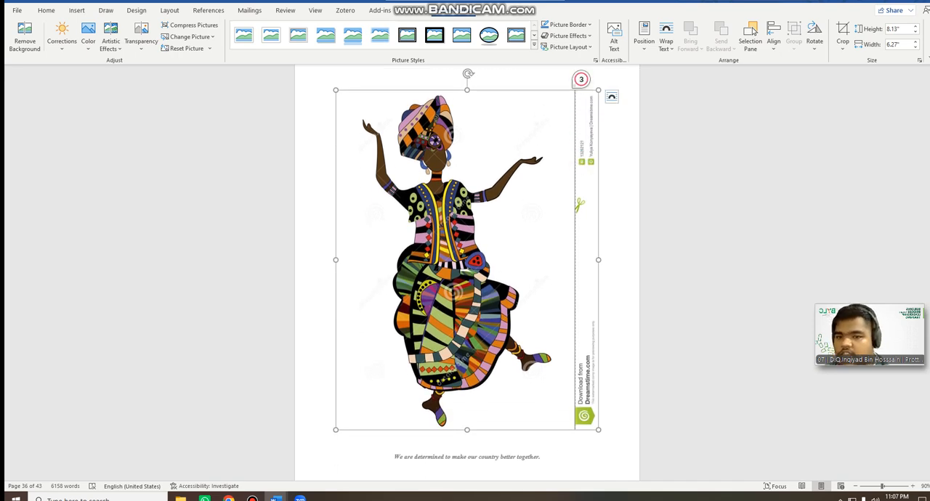
Step: Delete the dancing woman illustration from page 36
scroll(467, 272, up, 6)
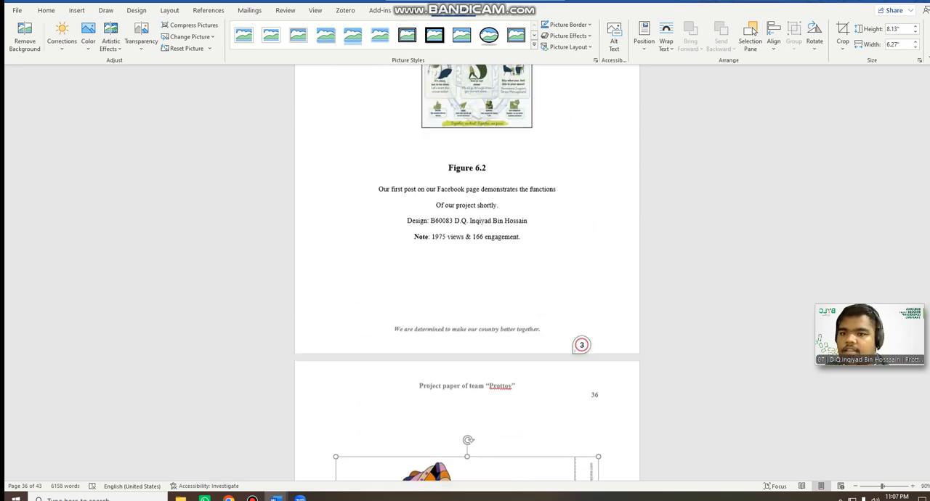
scroll(466, 272, down, 5)
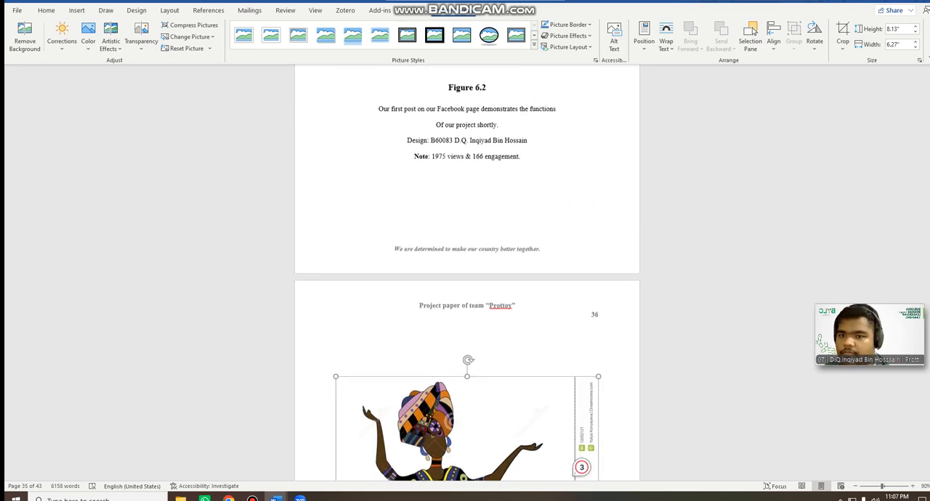
key(Delete)
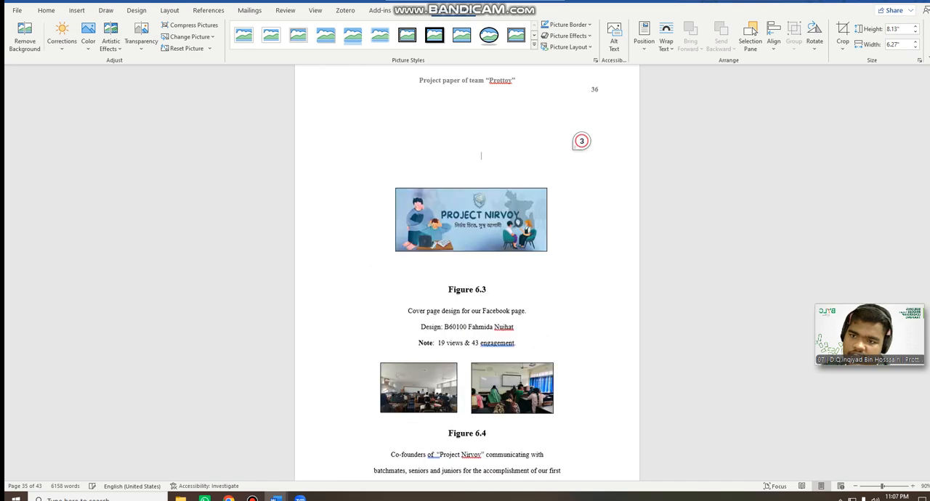
scroll(466, 272, down, 3)
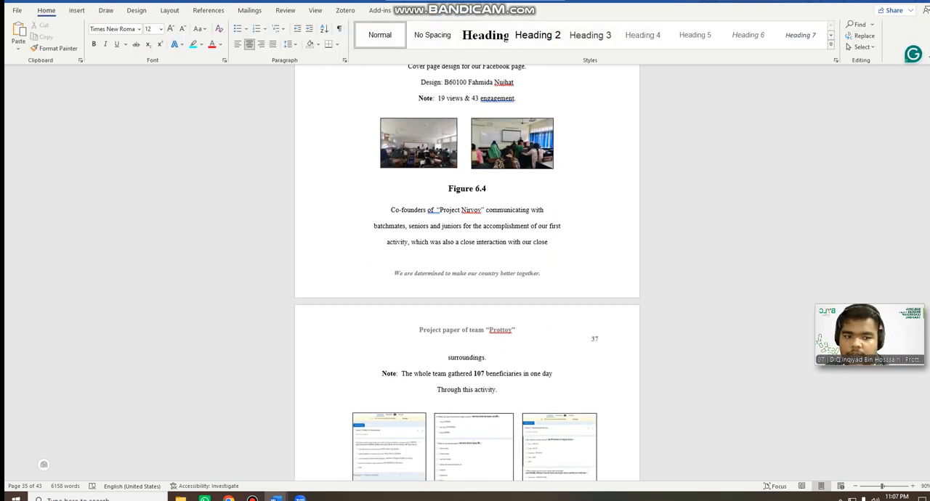
Step: Open the envelope setup from the end of the document and clear the prefilled text from the delivery address
drag(927, 395, 927, 438)
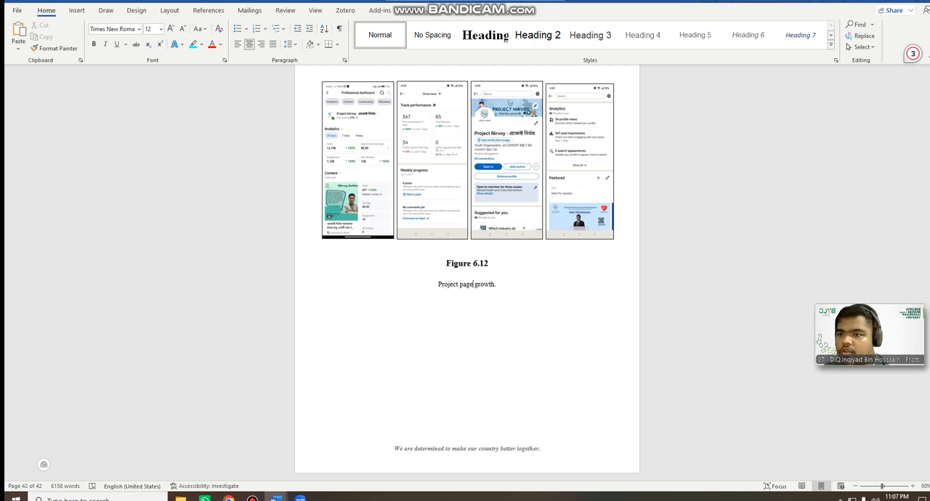
click(249, 10)
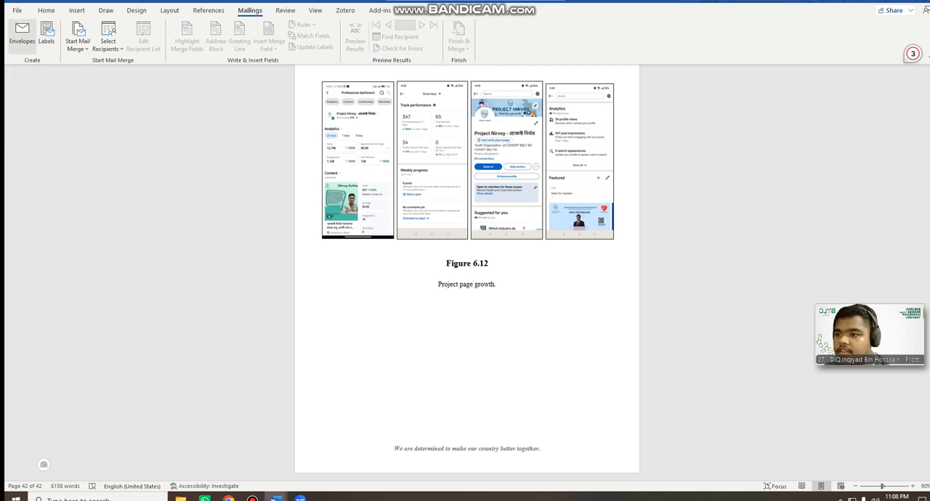
click(21, 32)
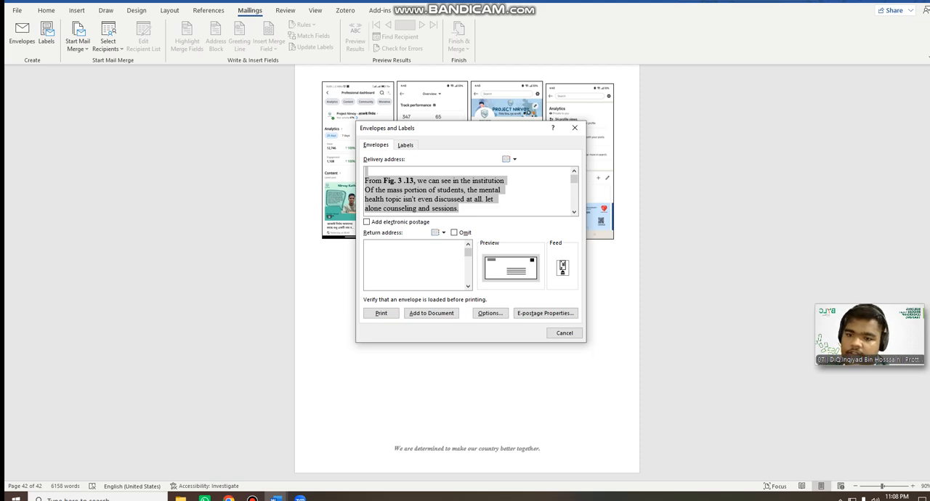
drag(463, 210, 365, 172)
key(Delete)
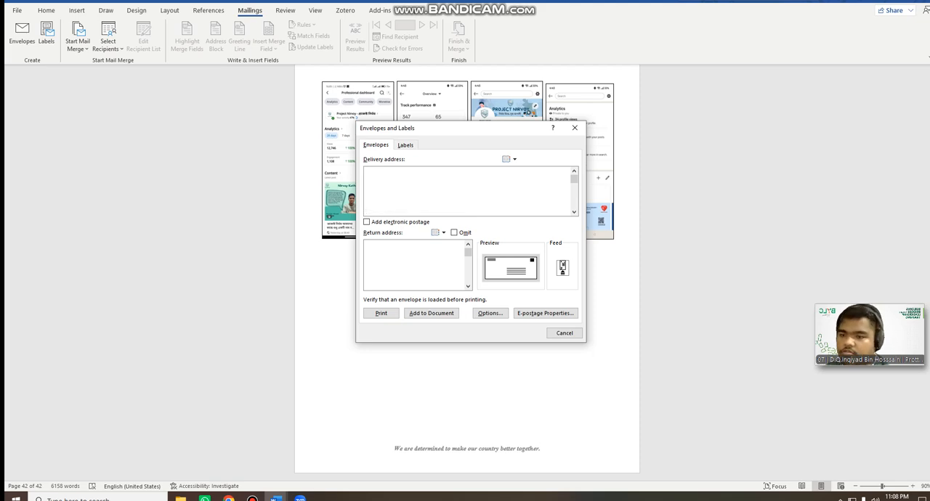
Step: Enter the recipient's name and postal address in the envelope's delivery address, under a "TO:" heading
text(T)
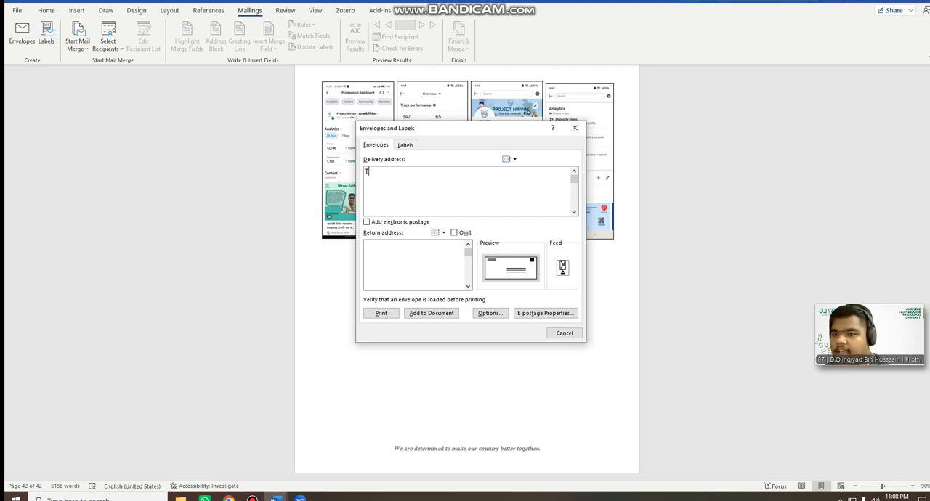
text(O:)
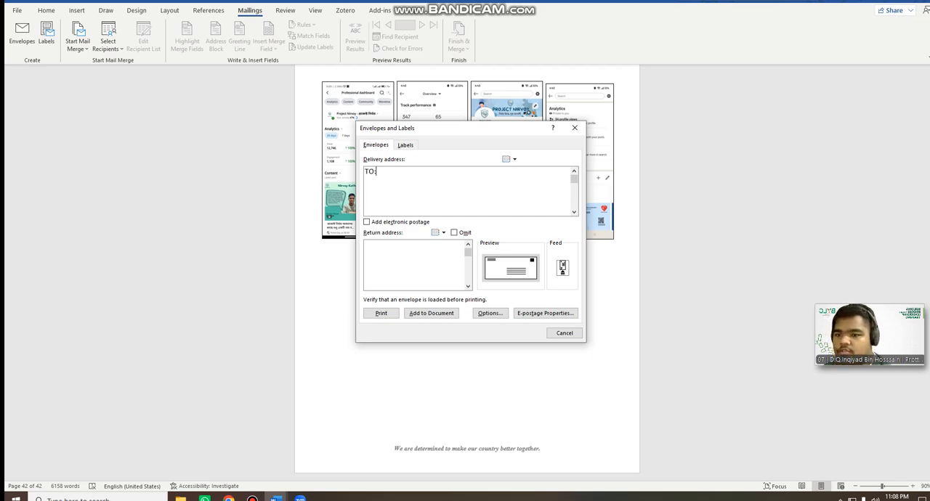
key(Return)
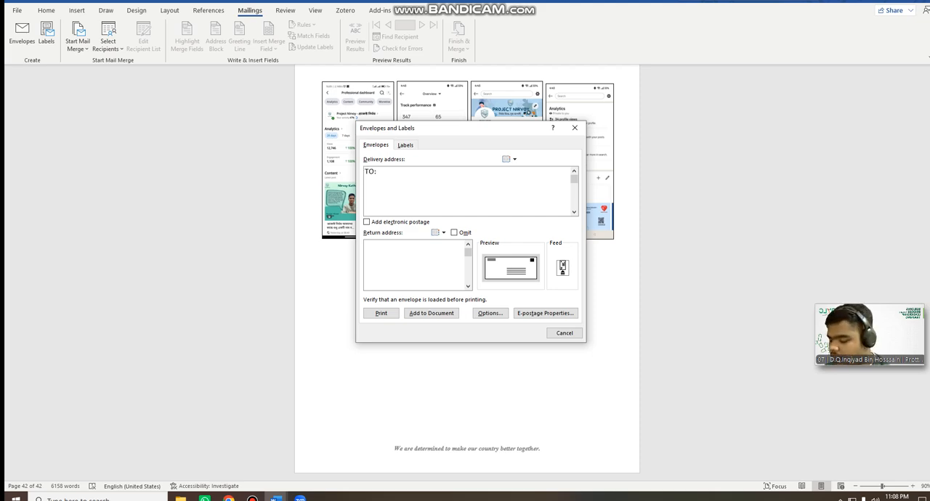
text(XY)
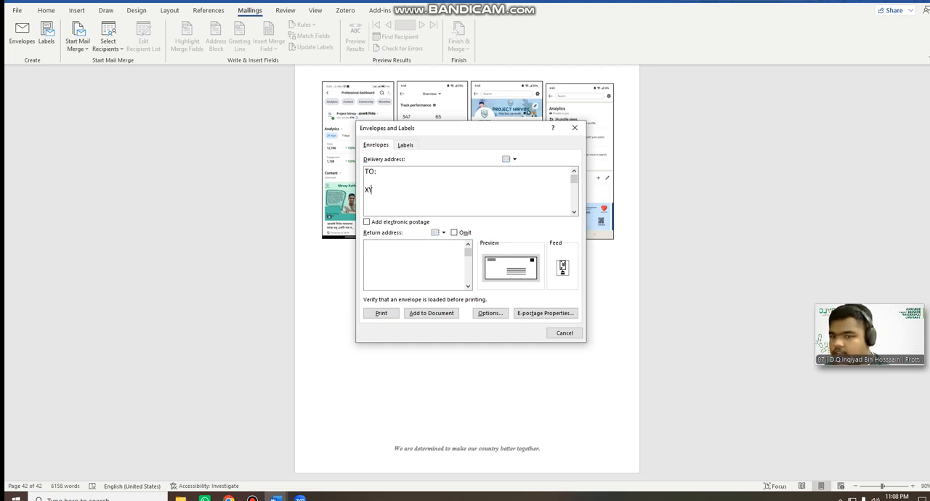
text(Z)
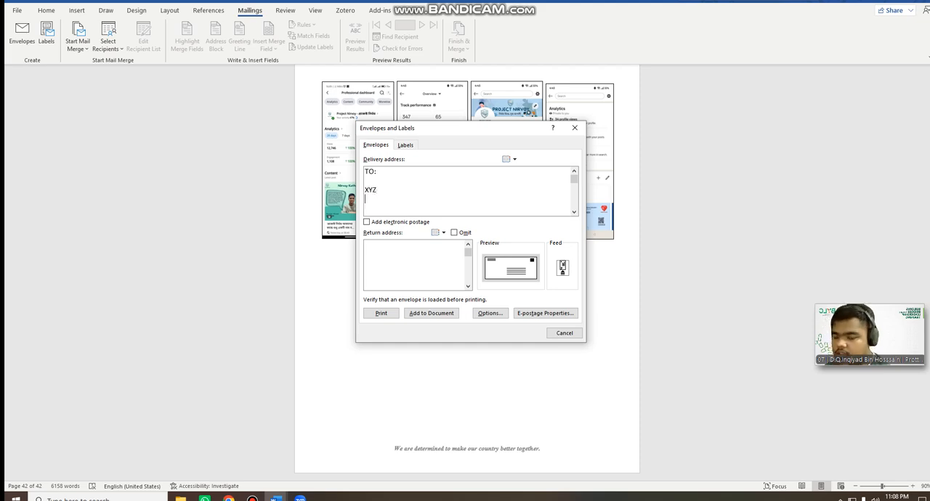
text(U)
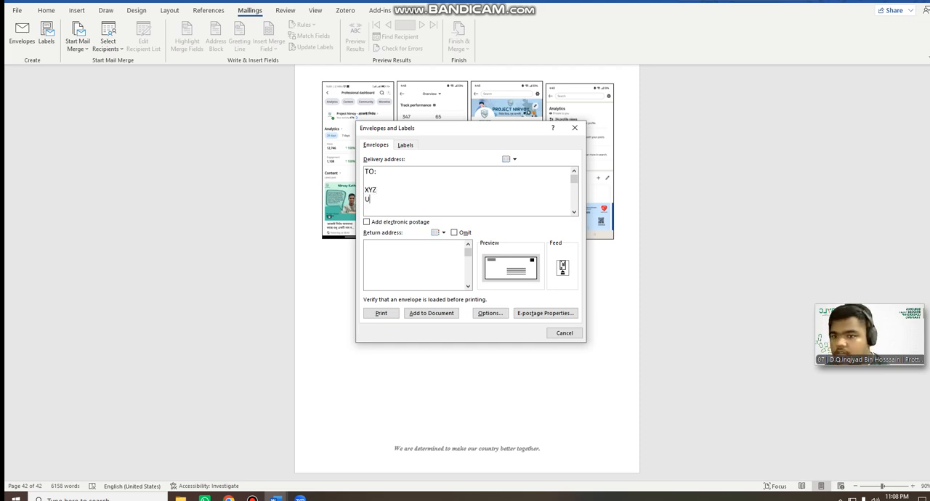
text(ttara,)
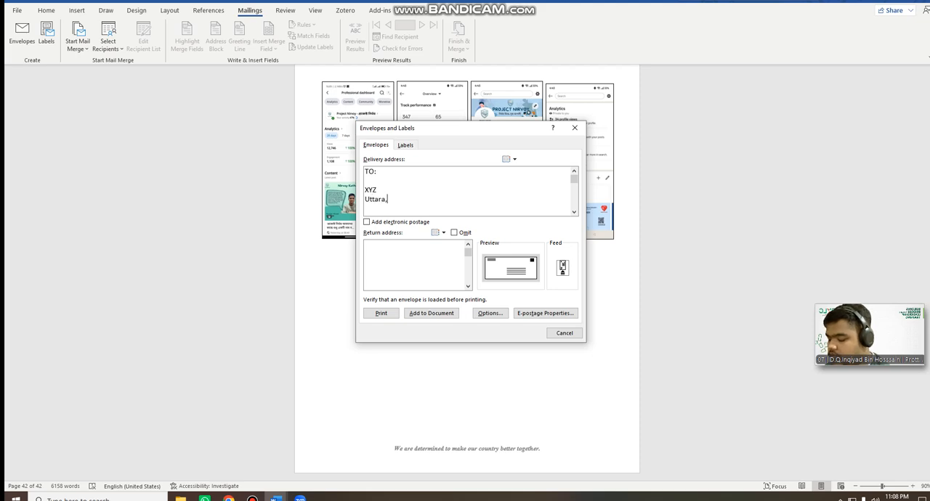
text(Dhaka)
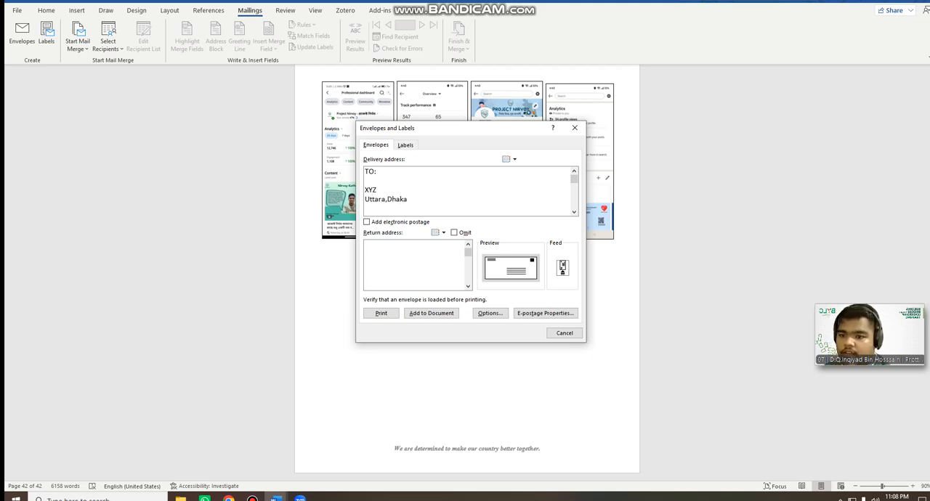
text(From:)
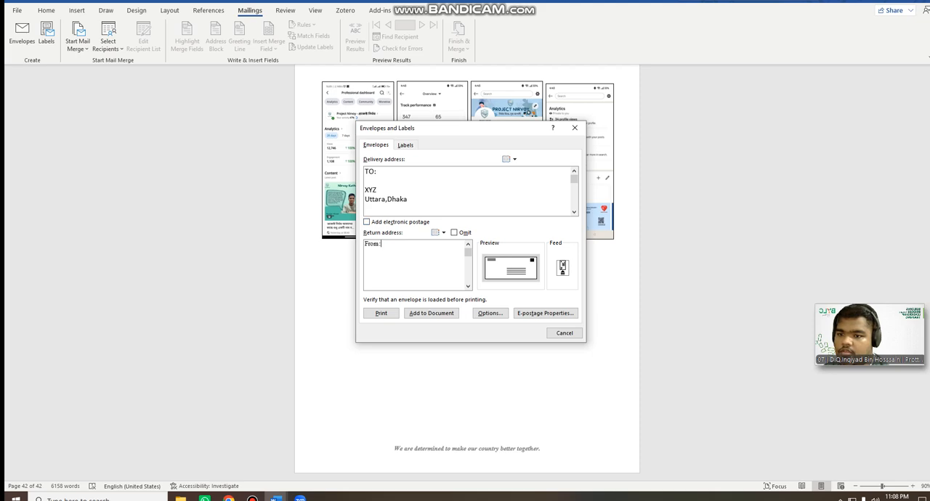
Step: Start the return address with the heading "From:" and change the delivery address heading to "To:"
key(BackSpace)
text(o)
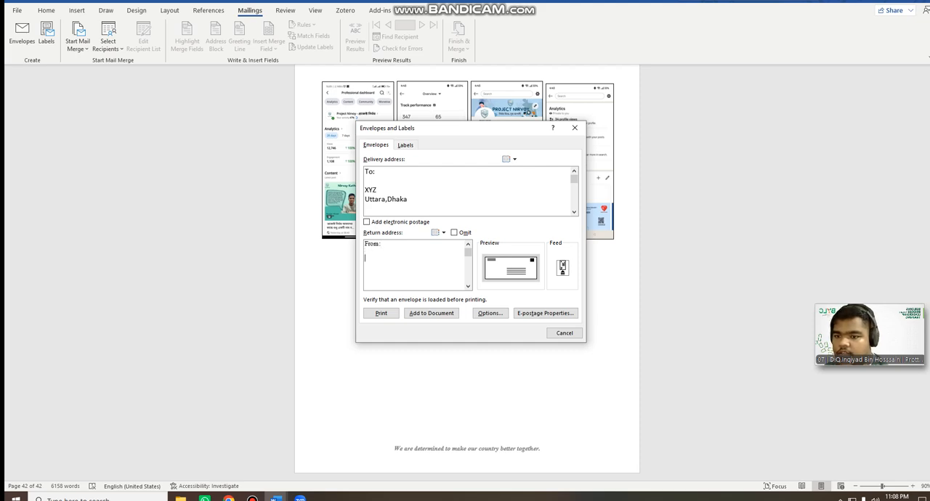
Step: Enter the sender's name and postal address in the return address, below the "From:" heading
text(ABC)
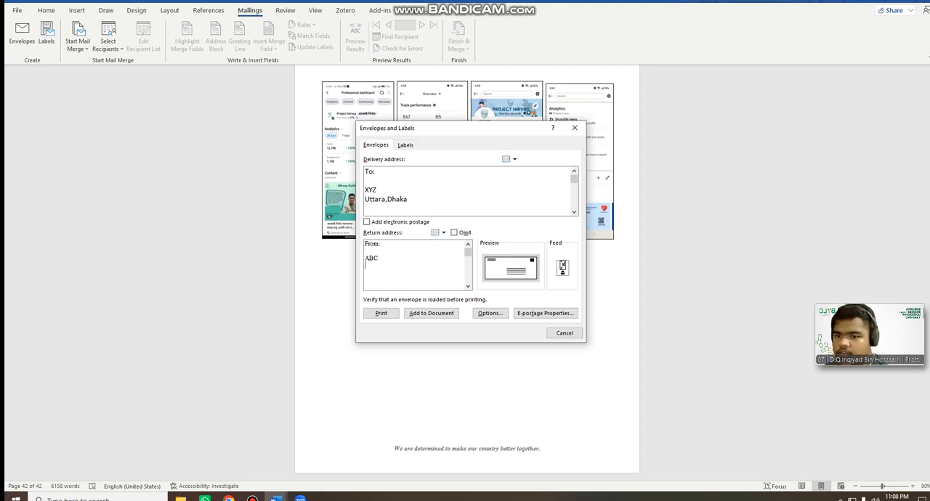
text(Univers)
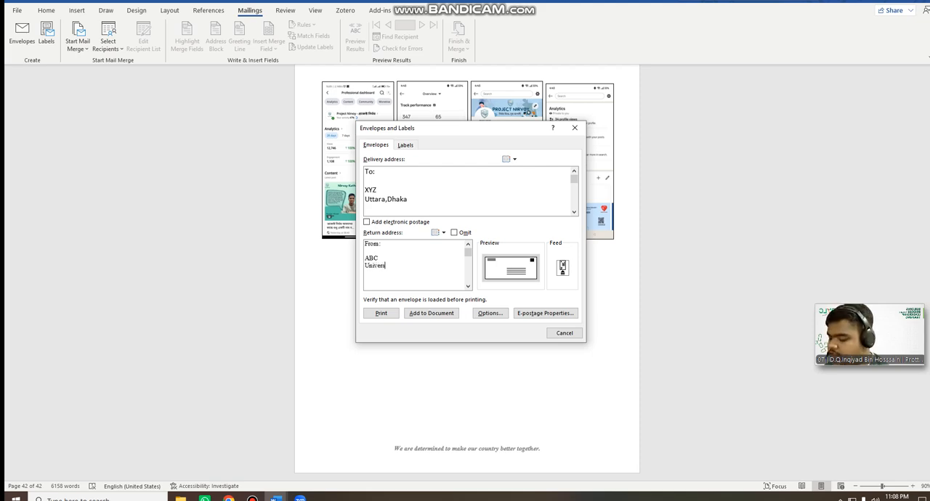
text(ity of C)
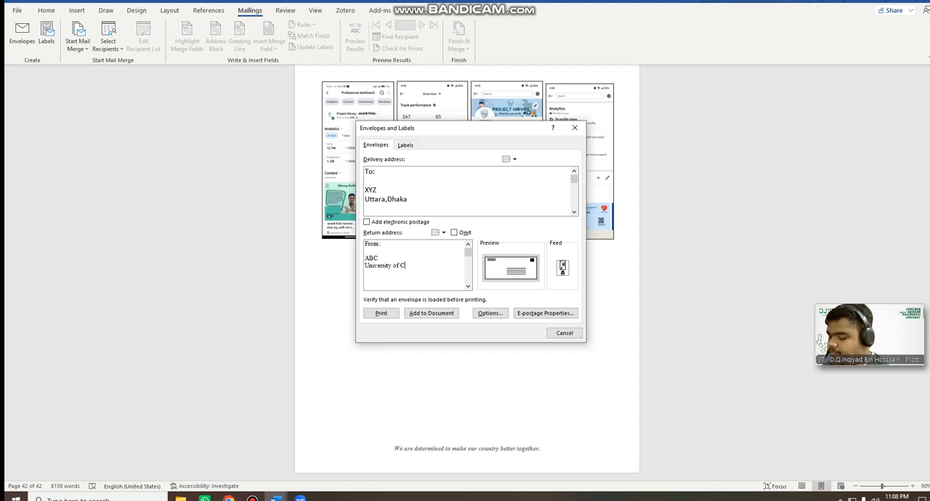
text(hittagon)
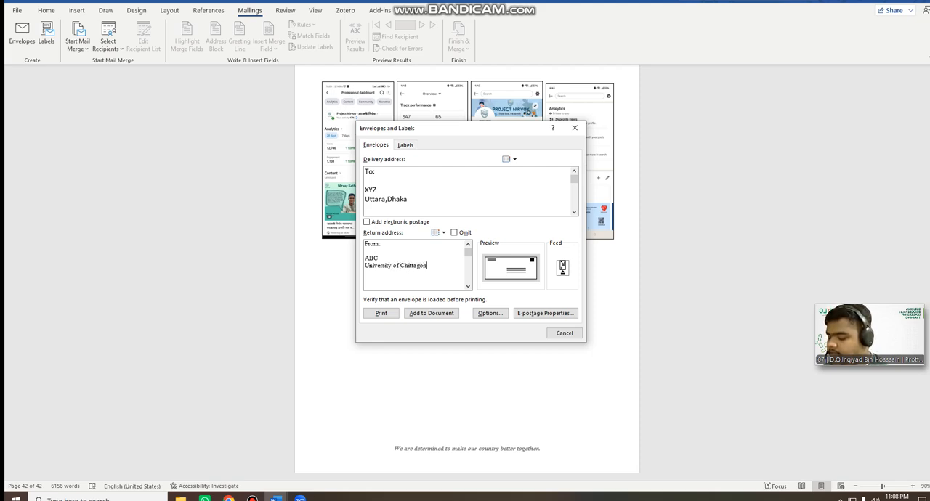
text(g,Hathazari)
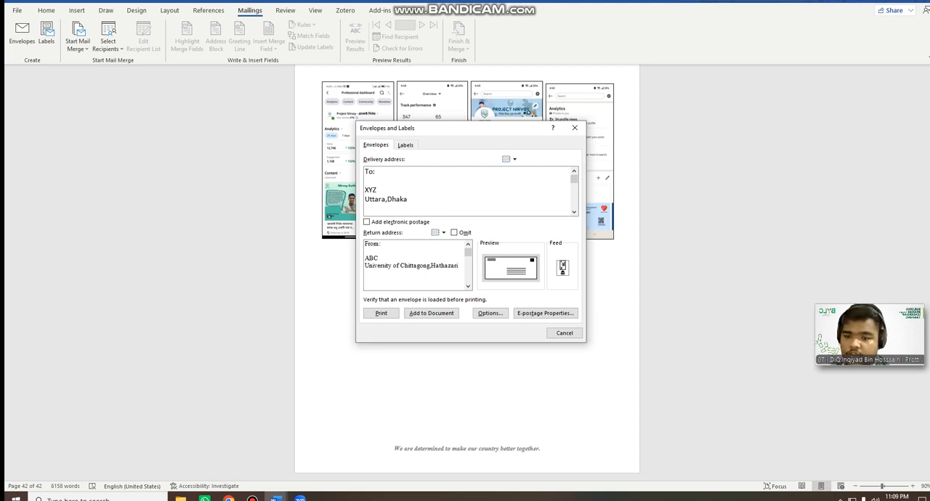
Step: Examine the envelope size and address placement options and the printing feed options, without changing them
click(490, 313)
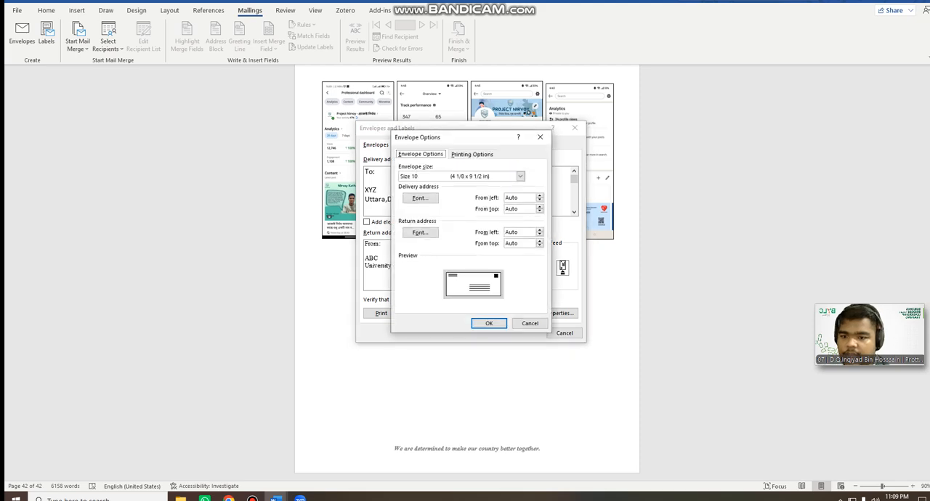
click(540, 136)
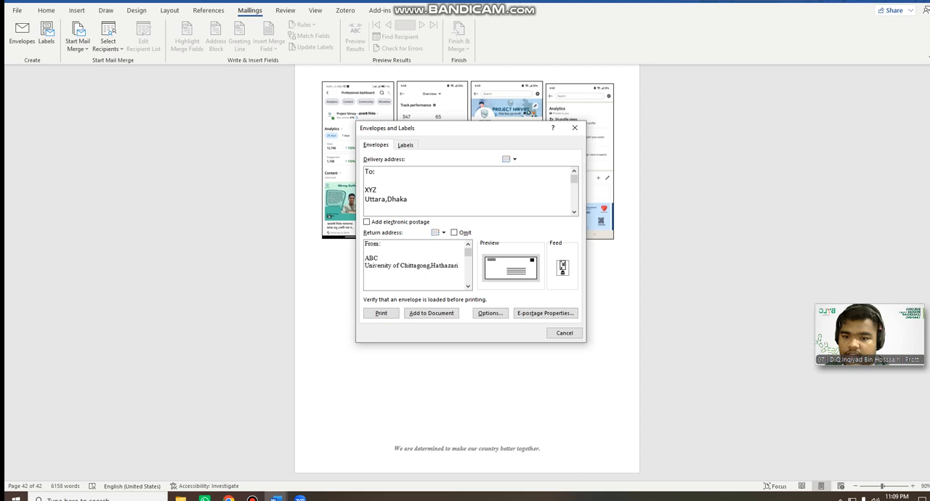
click(490, 314)
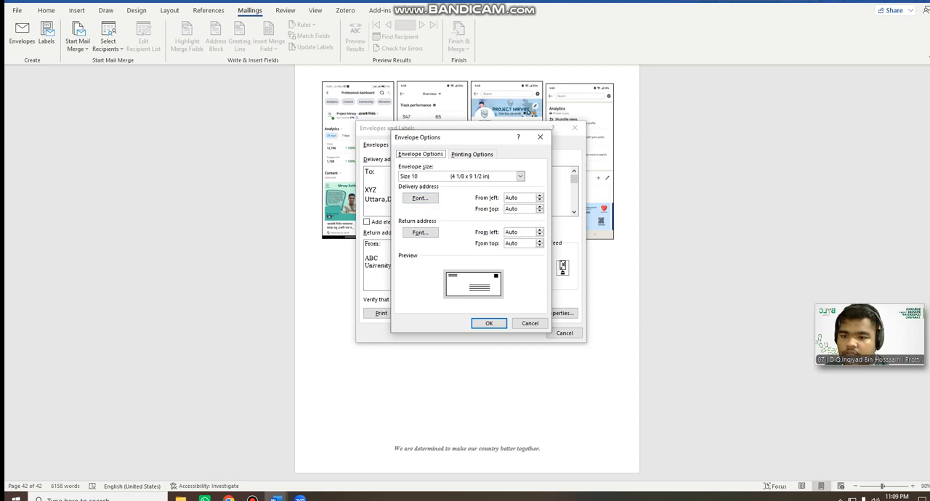
click(472, 154)
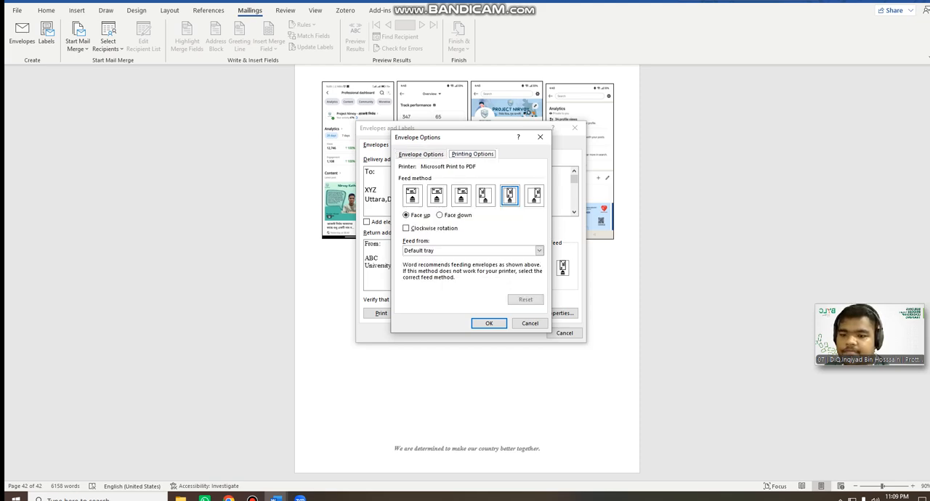
click(540, 136)
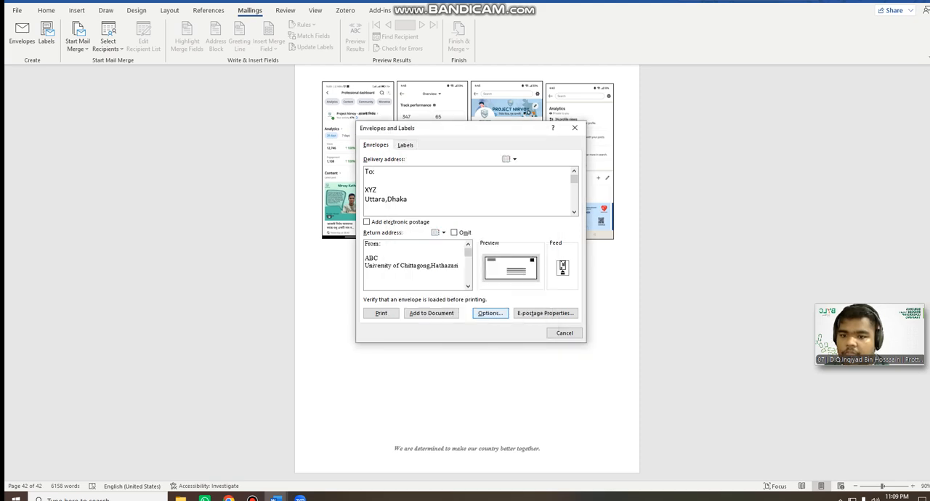
Step: Send the envelope to print, save the return address as the default, and cancel saving the PDF file
click(381, 313)
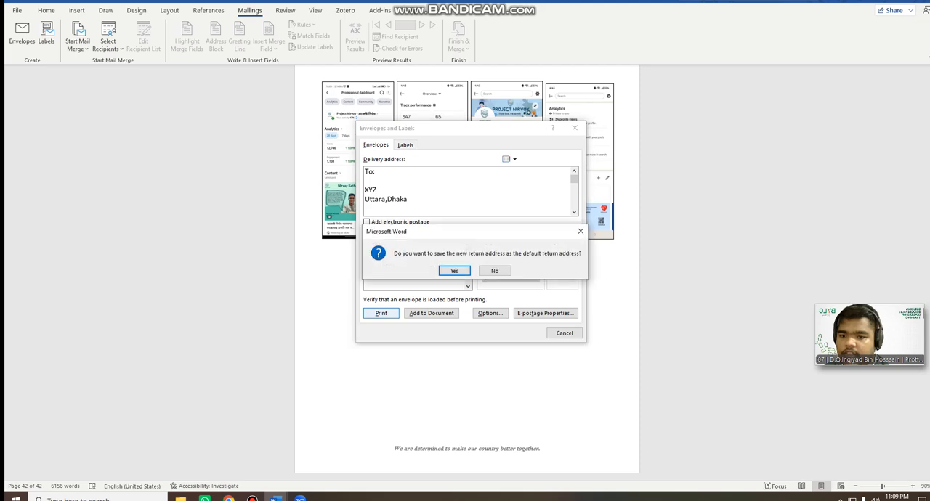
click(455, 271)
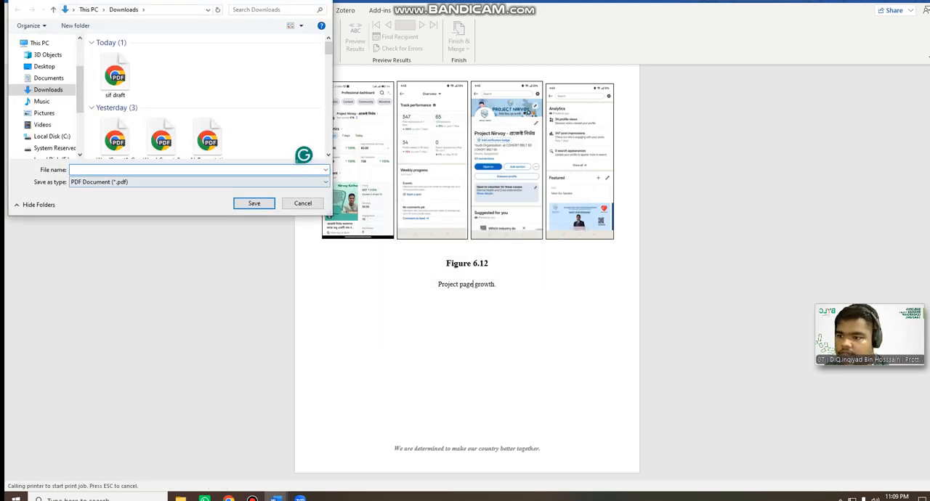
click(302, 204)
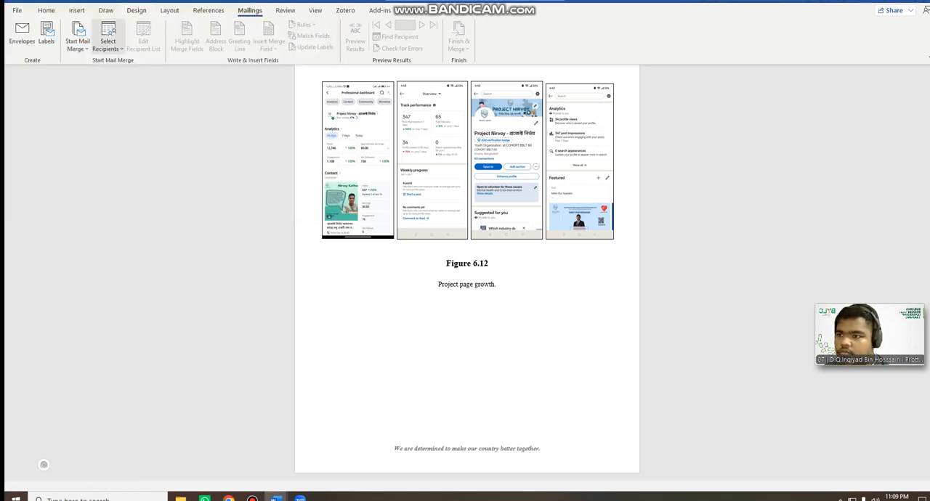
Step: Reopen the envelope setup and delete the prefilled Fig. 3.13 text from the delivery address
click(22, 33)
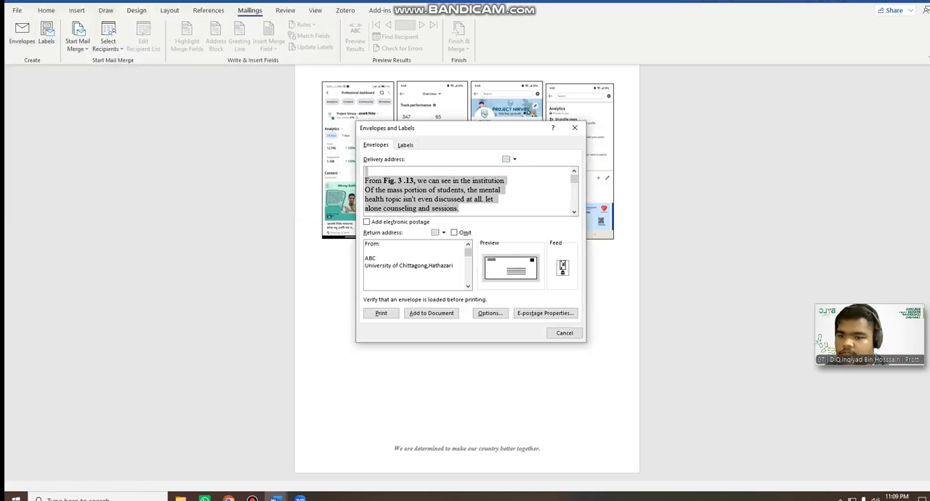
click(468, 199)
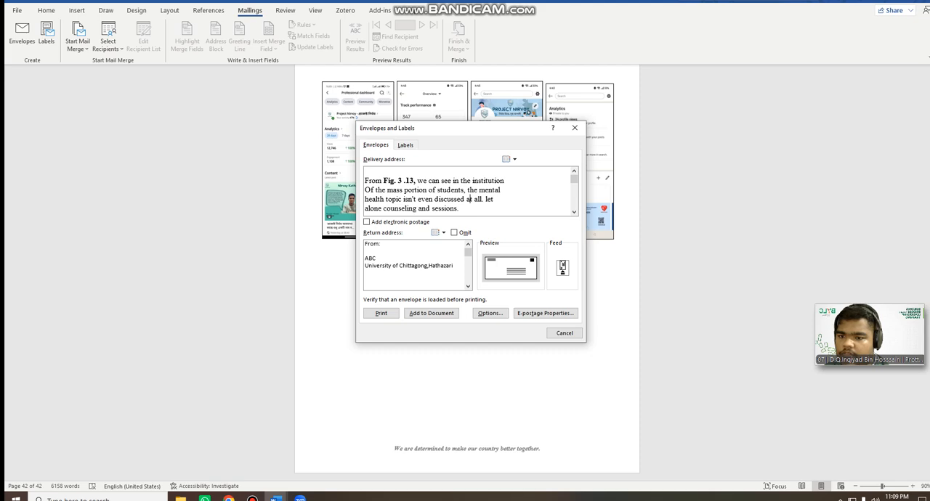
drag(459, 208, 364, 181)
key(BackSpace)
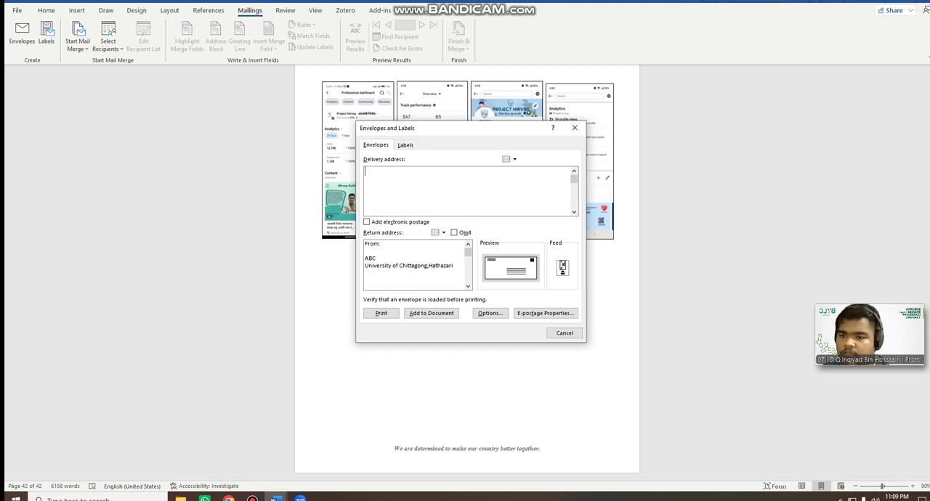
mouse_move(574, 179)
mouse_down()
mouse_move(574, 205)
mouse_move(574, 179)
mouse_up()
Step: Copy the entire return address into the empty delivery address
click(365, 251)
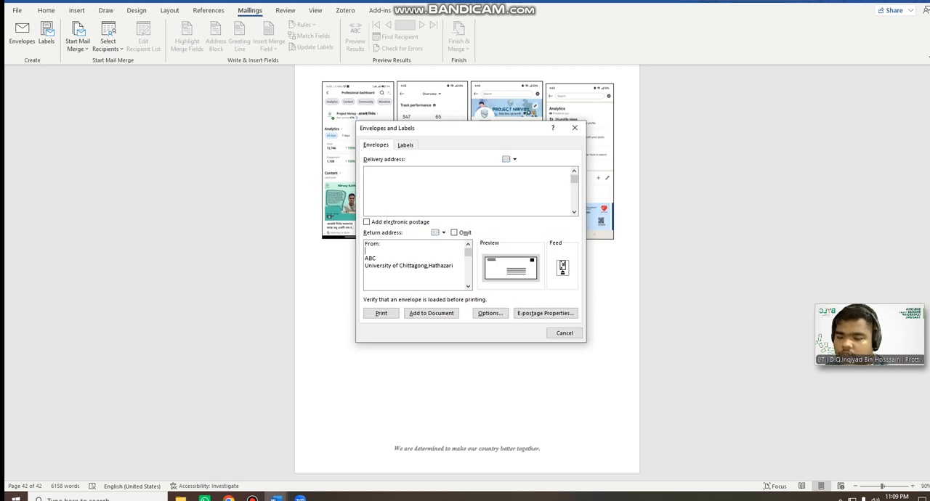
drag(365, 244, 456, 267)
key(ctrl+c)
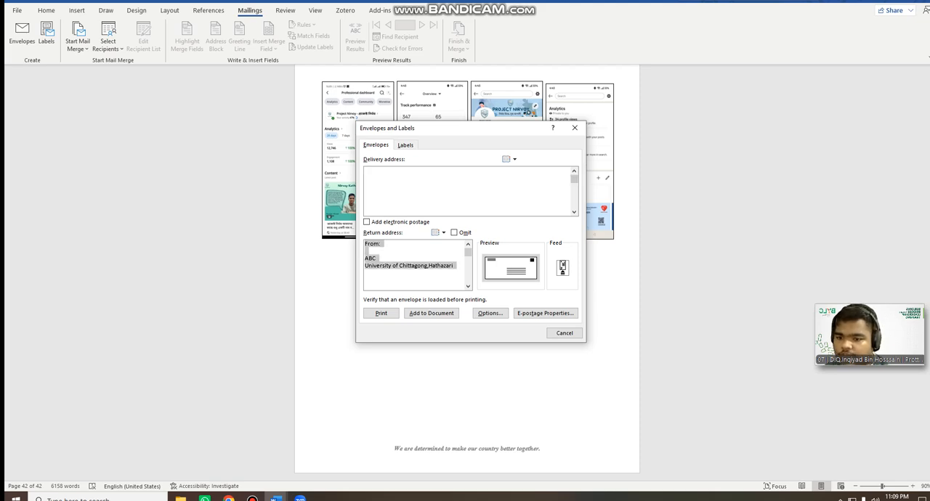
click(456, 267)
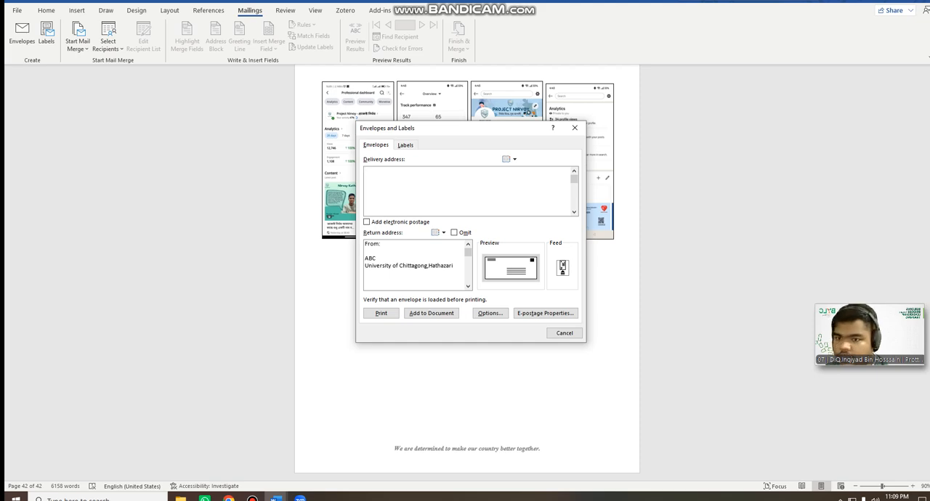
key(ctrl+v)
Step: Replace the "From:" heading in the delivery address with "To:" and keep a blank line below it
drag(387, 172, 365, 172)
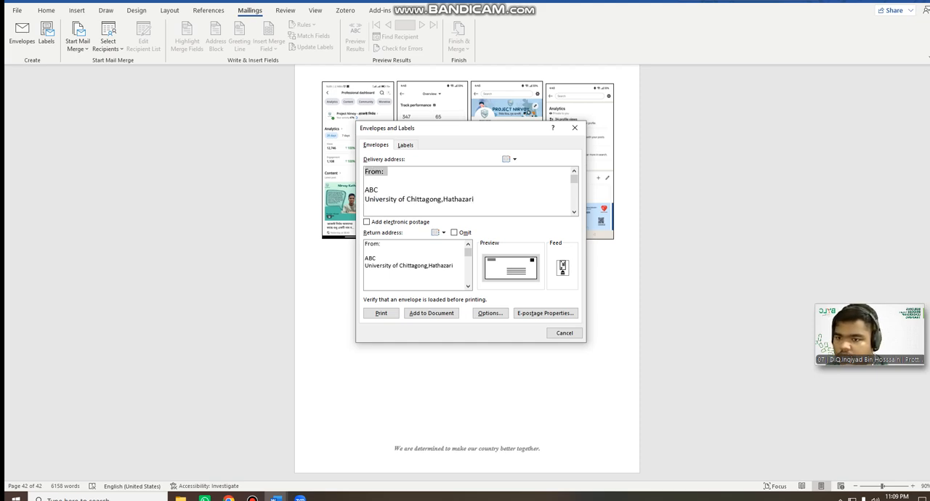
key(Delete)
key(Delete)
text(TO)
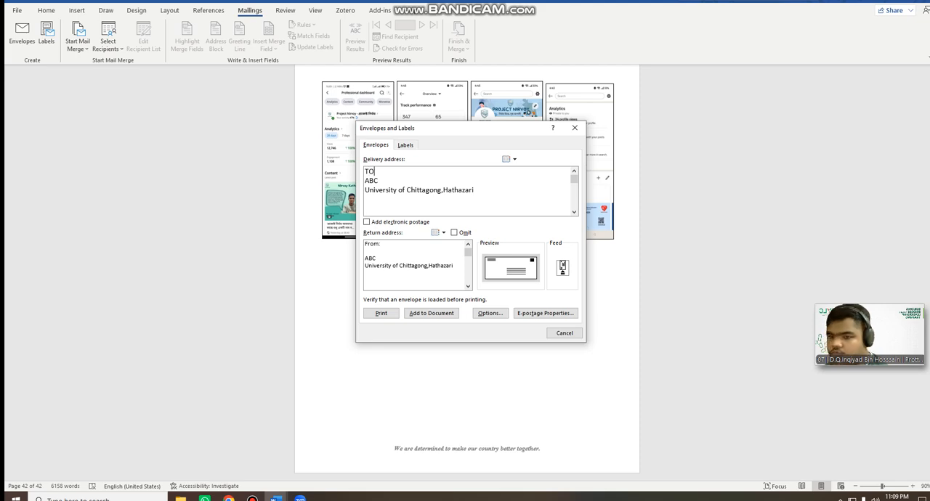
key(BackSpace)
text(o:)
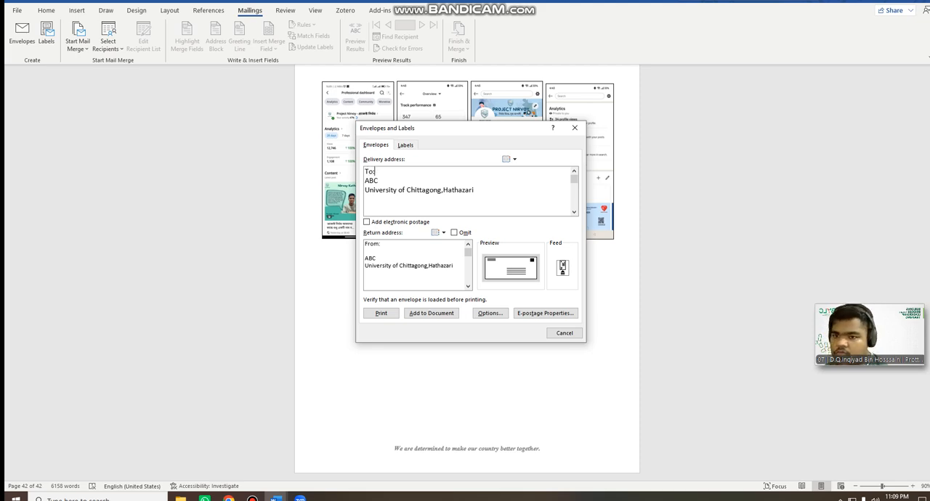
key(Return)
Step: Change the delivery recipient from ABC to XYZ and replace the university line with the recipient's area, city and postal code
double_click(374, 190)
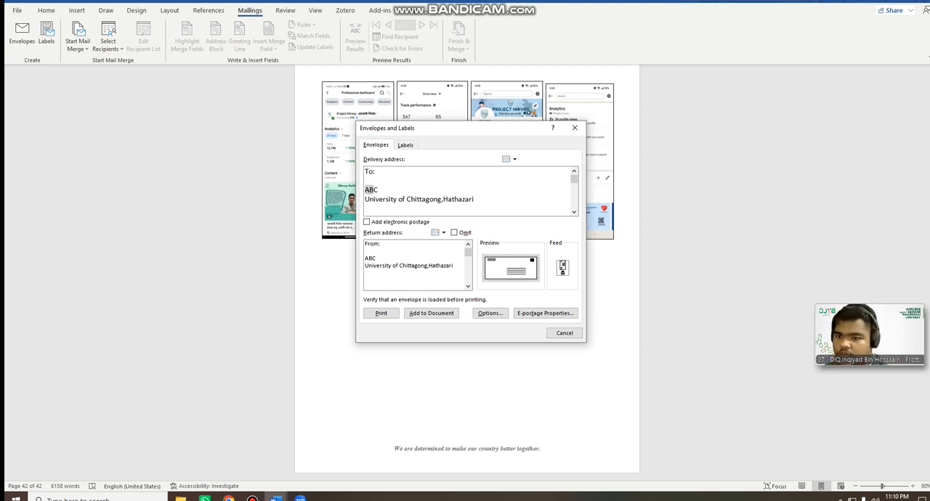
triple_click(376, 190)
text(XYZ)
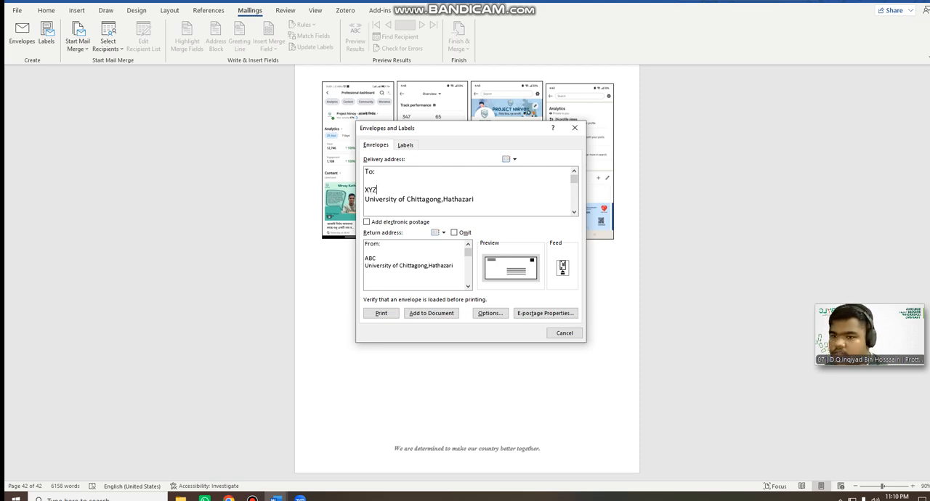
drag(365, 200, 475, 199)
text(U)
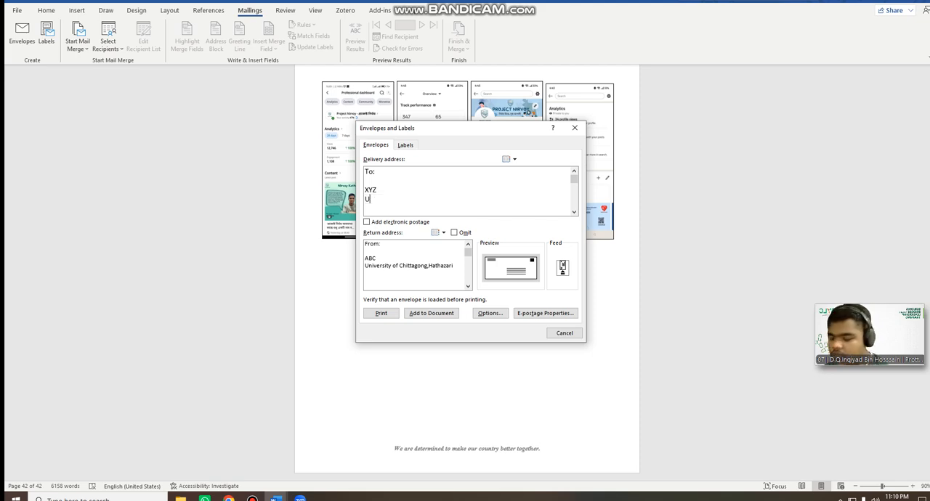
text(ttara,dhaka-1230)
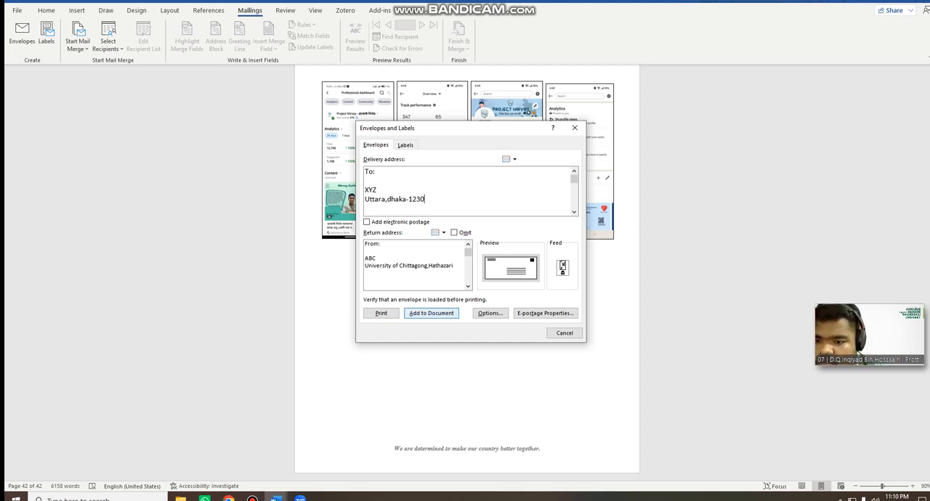
Step: Add the envelope to the document and check the return and delivery address blocks on its page
click(431, 313)
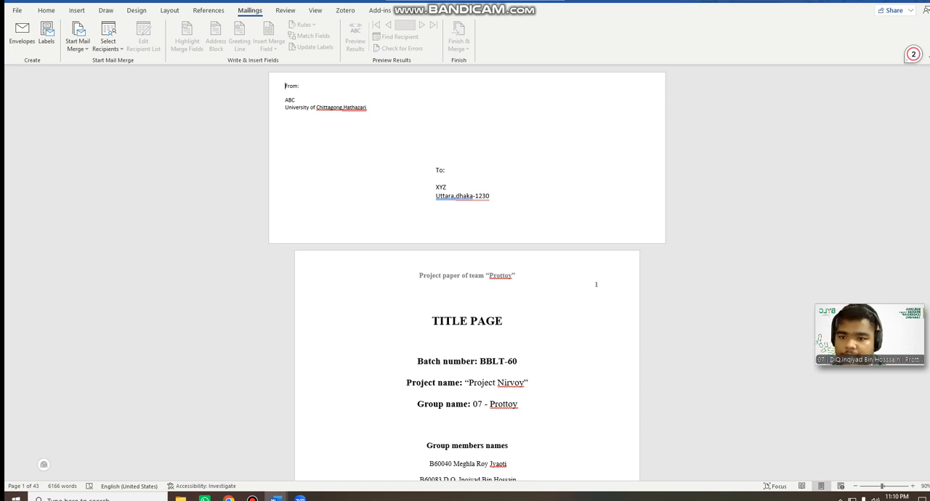
click(276, 107)
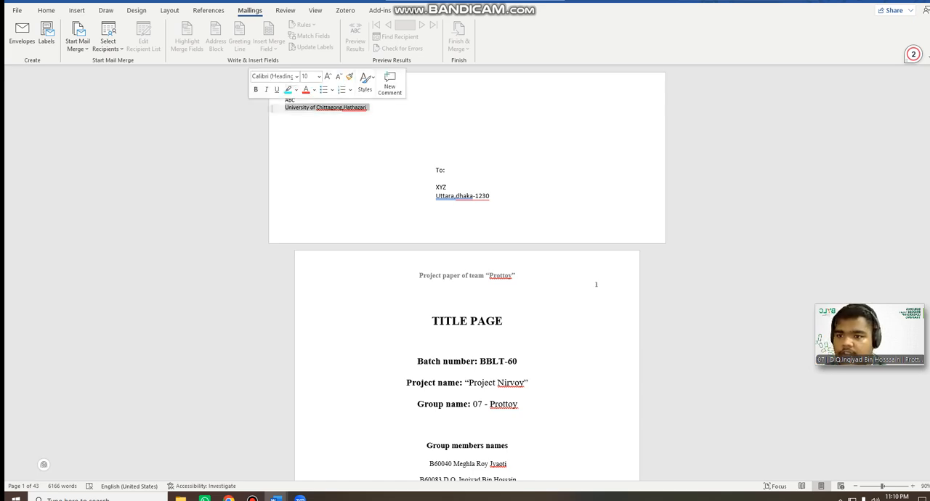
click(437, 179)
click(465, 139)
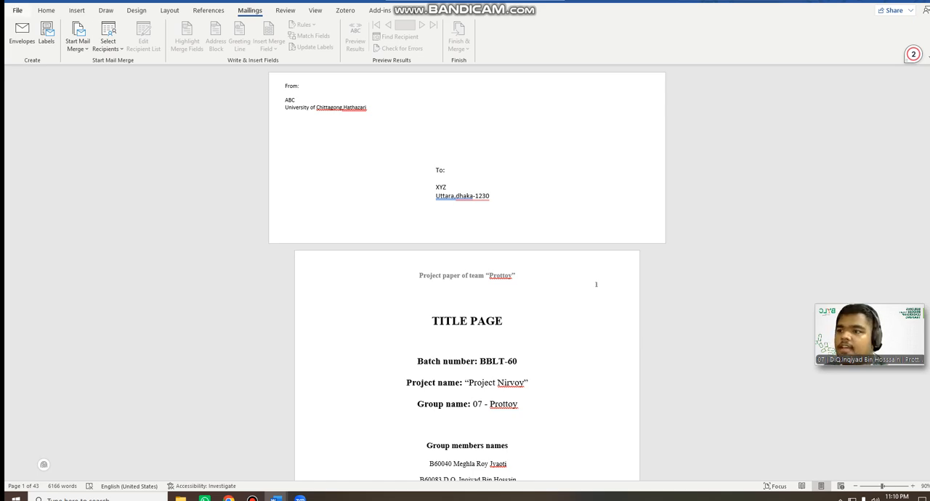
Step: Print the envelope from the envelope setup to a PDF file named "envelop draft" in the Downloads folder
click(22, 33)
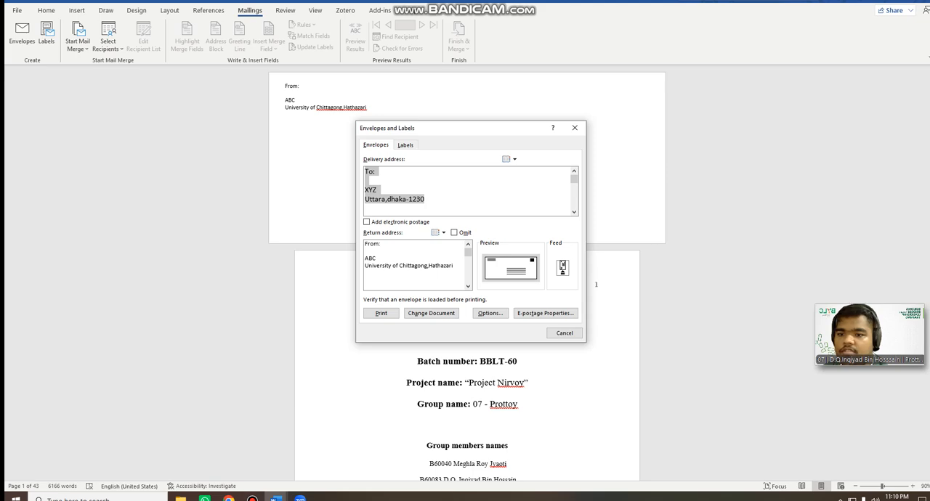
click(381, 313)
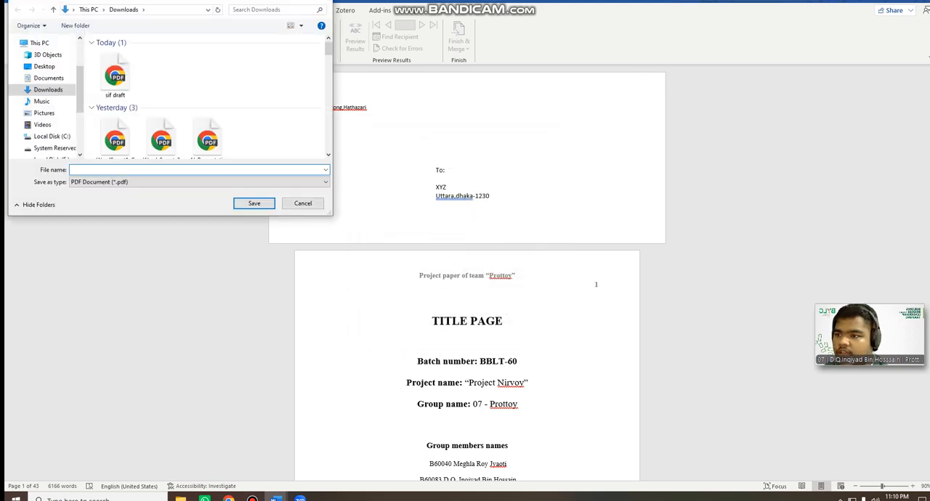
text(en)
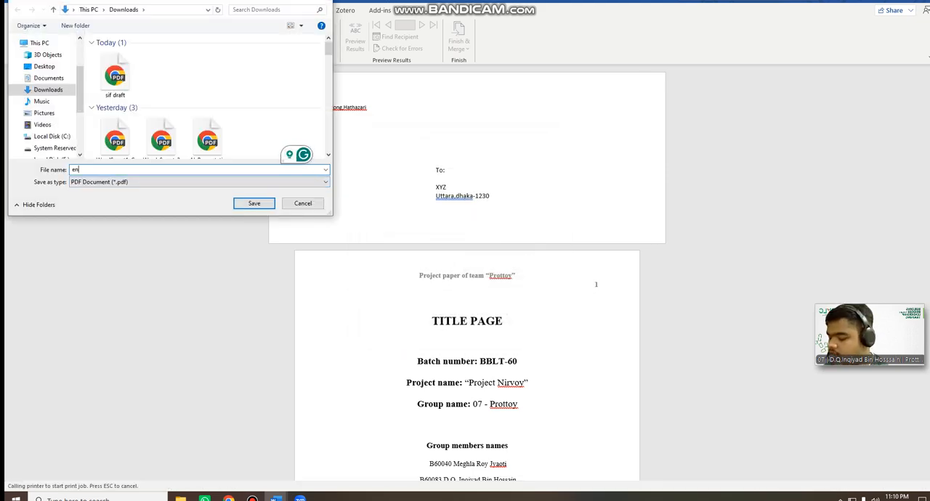
text(velop draft)
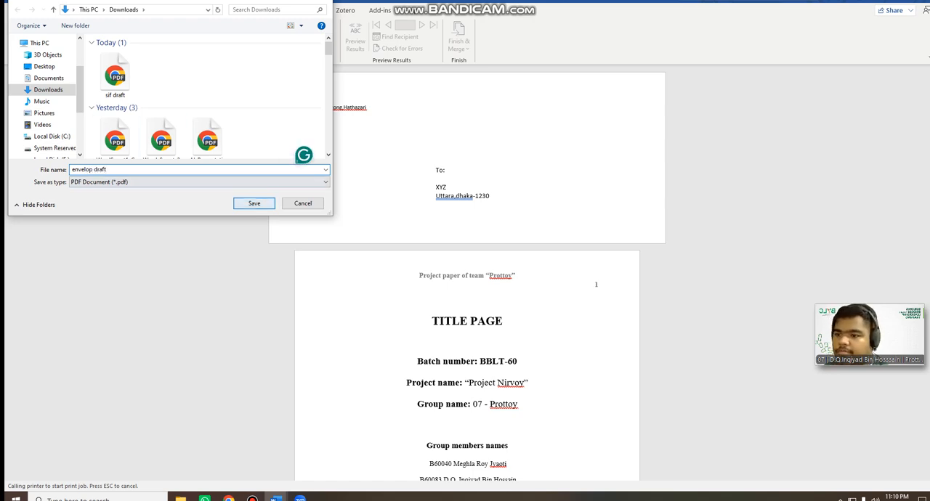
key(Return)
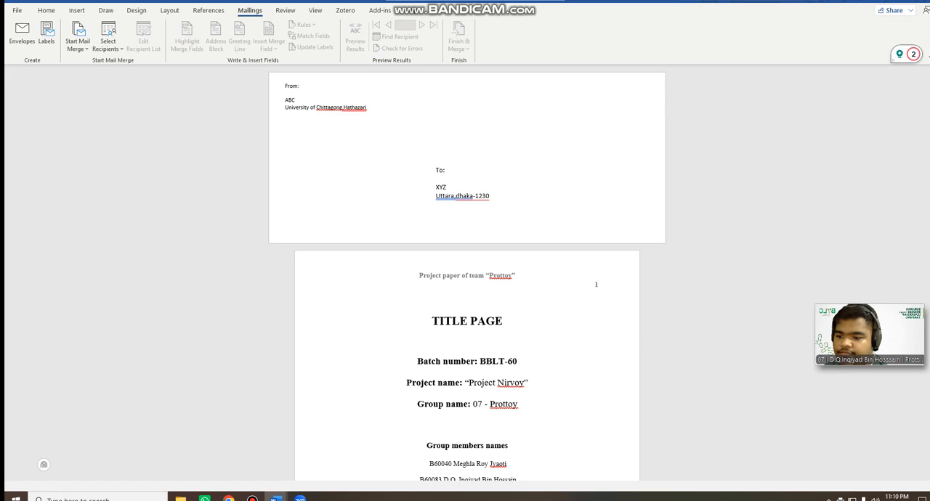
Step: Switch to File Explorer, open the saved envelope PDF from Downloads in Chrome, and dismiss the browser update notice
click(180, 499)
click(44, 120)
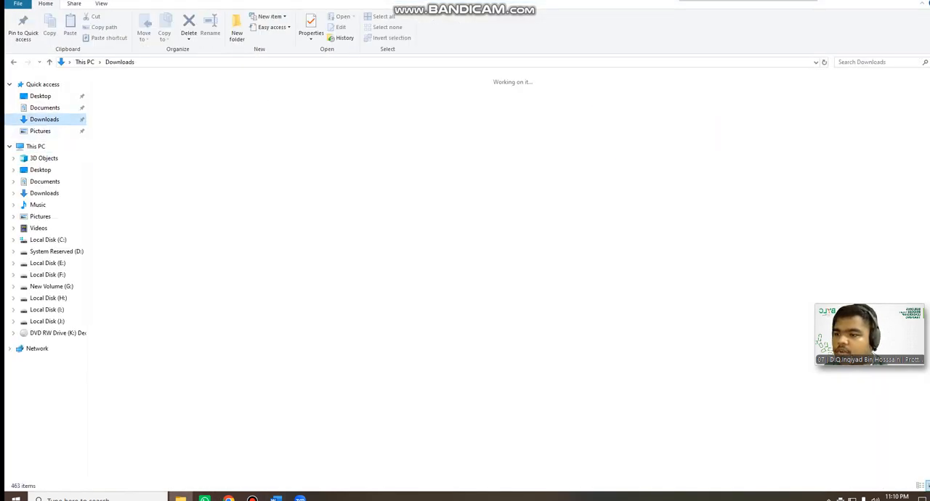
click(120, 116)
double_click(120, 117)
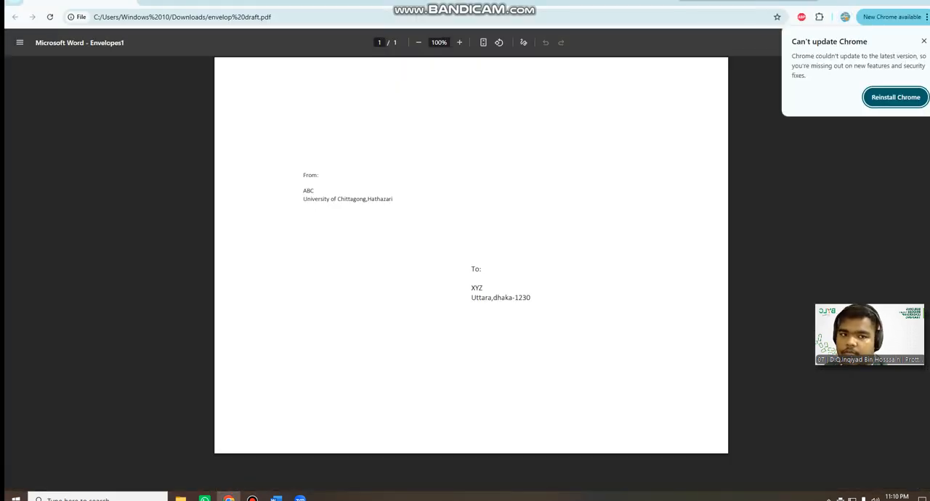
click(924, 41)
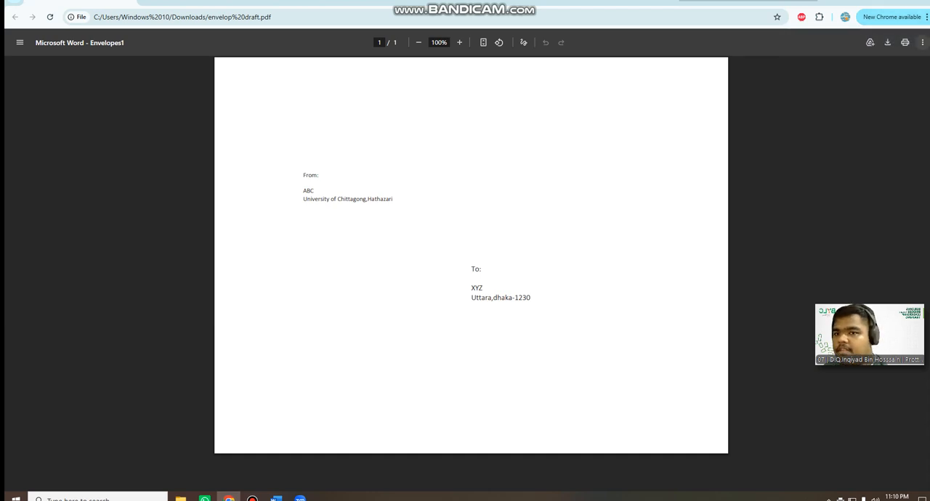